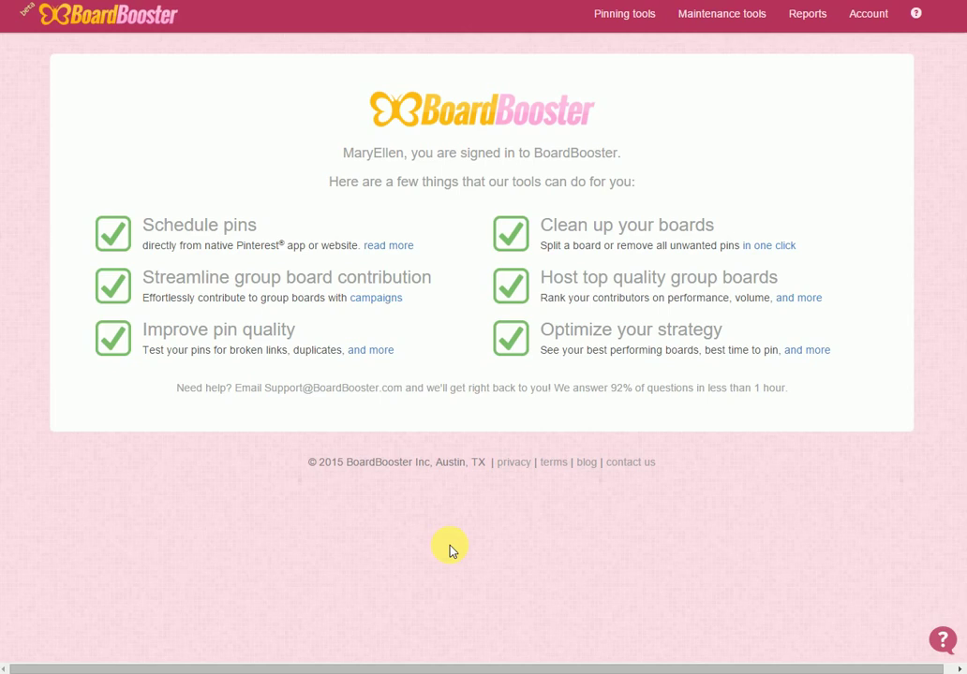
Open the pin Scheduler and look through its list of scheduled boards
{"action": "left_click", "coordinate": [631, 19]}
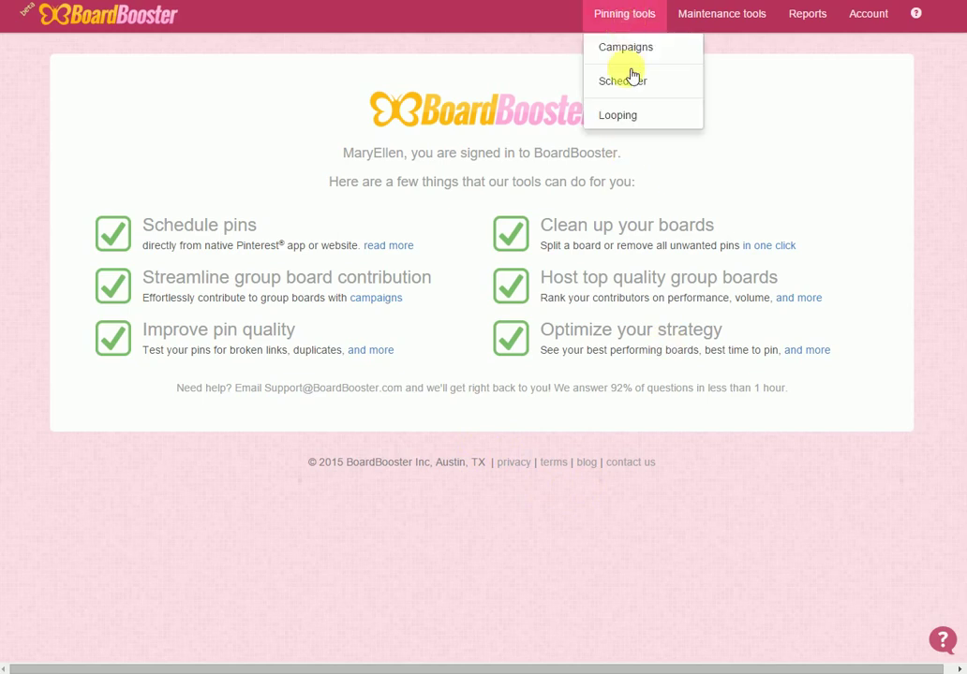
{"action": "left_click", "coordinate": [626, 83]}
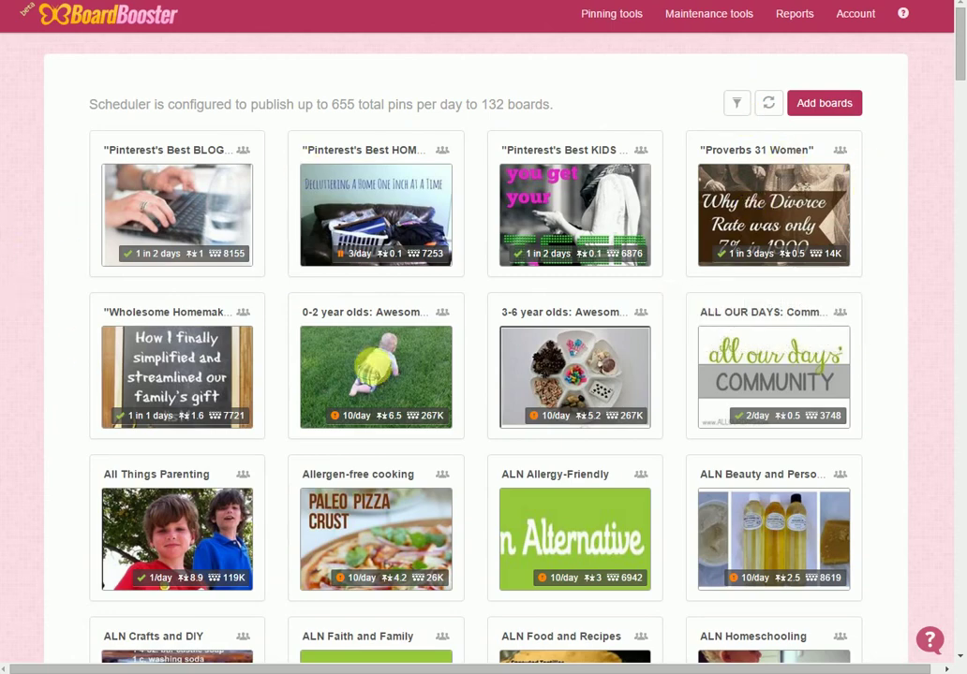
{"action": "scroll", "coordinate": [909, 413], "scroll_direction": "down", "scroll_amount": 12}
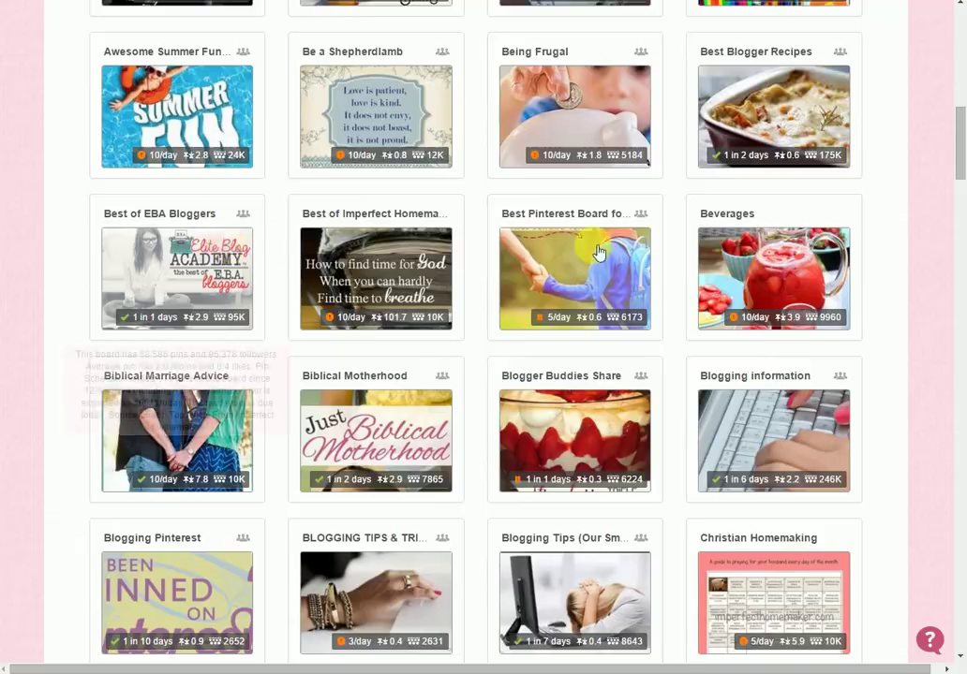
{"action": "scroll", "coordinate": [901, 298], "scroll_direction": "up", "scroll_amount": 10}
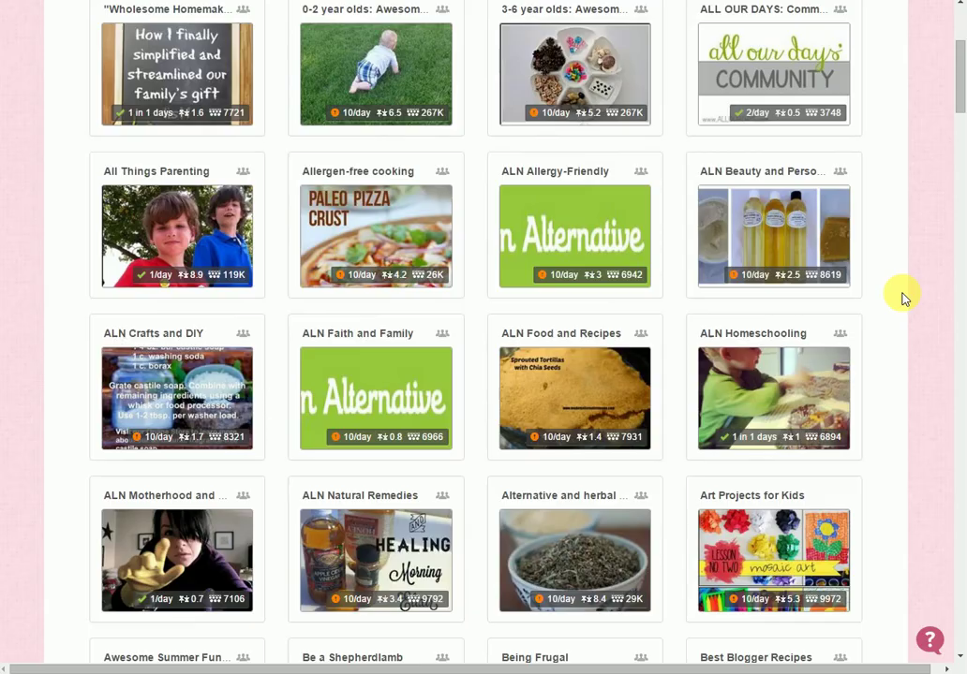
{"action": "scroll", "coordinate": [909, 292], "scroll_direction": "up", "scroll_amount": 4}
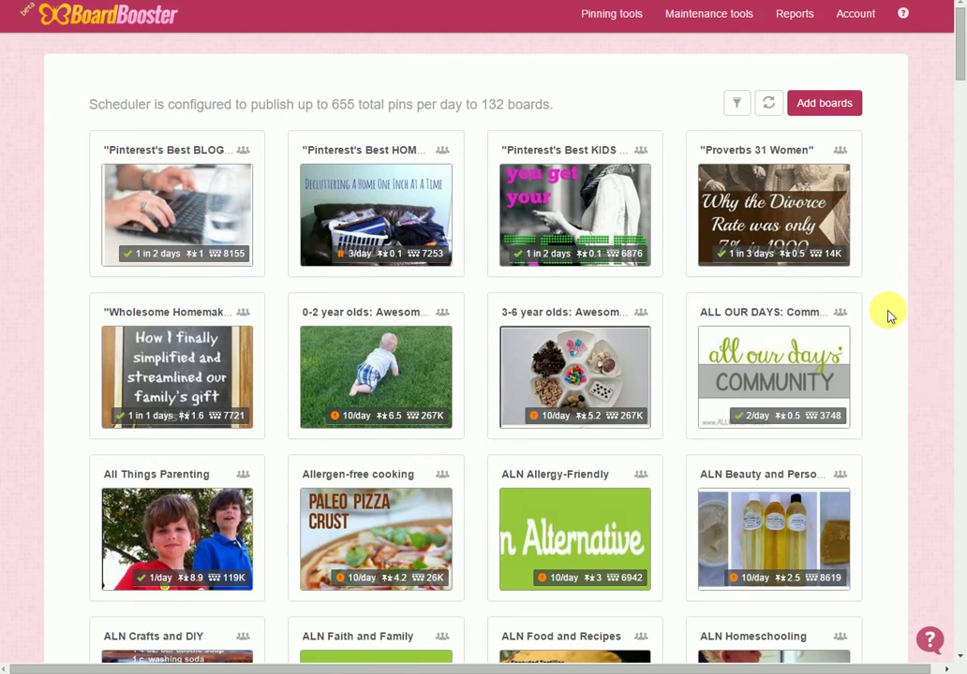
Open the publishing settings of the "Pinterest's Best KIDS & PARENTING Group Board"
{"action": "mouse_move", "coordinate": [485, 176]}
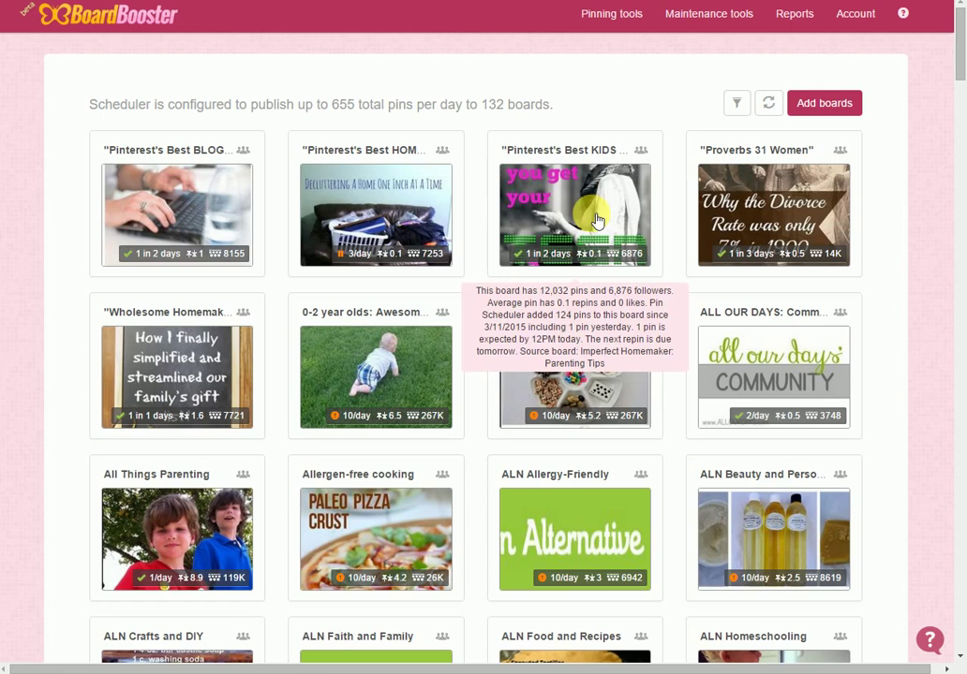
{"action": "left_click", "coordinate": [584, 156]}
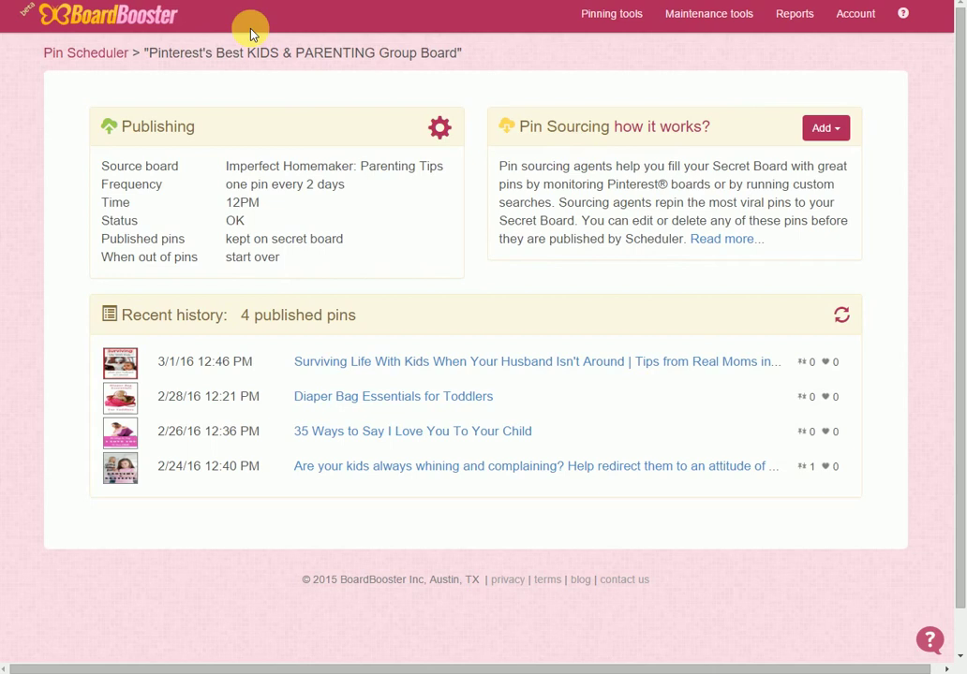
{"action": "left_click", "coordinate": [442, 128]}
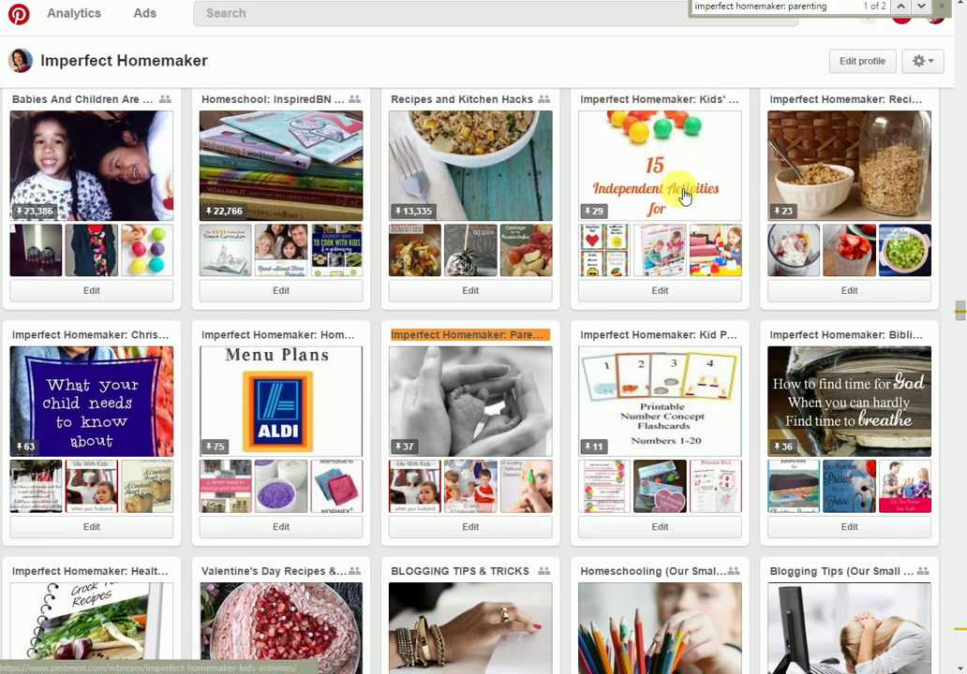
On the Pinterest profile, review the pins in the board "Imperfect Homemaker: Kids' Activities" and return to the board overview
{"action": "left_click", "coordinate": [679, 108]}
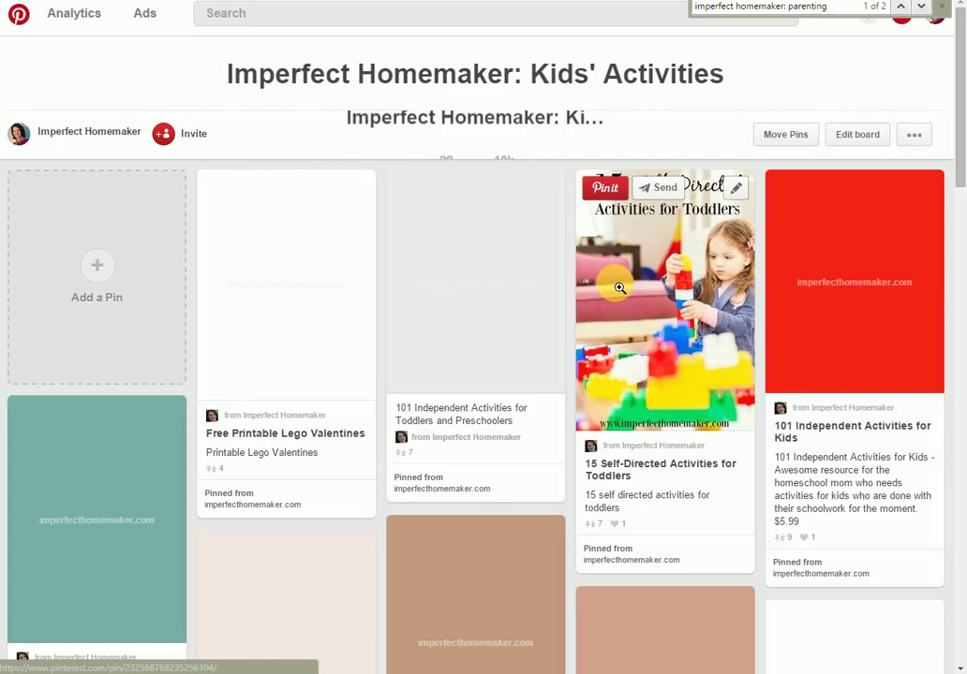
{"action": "scroll", "coordinate": [477, 320], "scroll_direction": "down", "scroll_amount": 2}
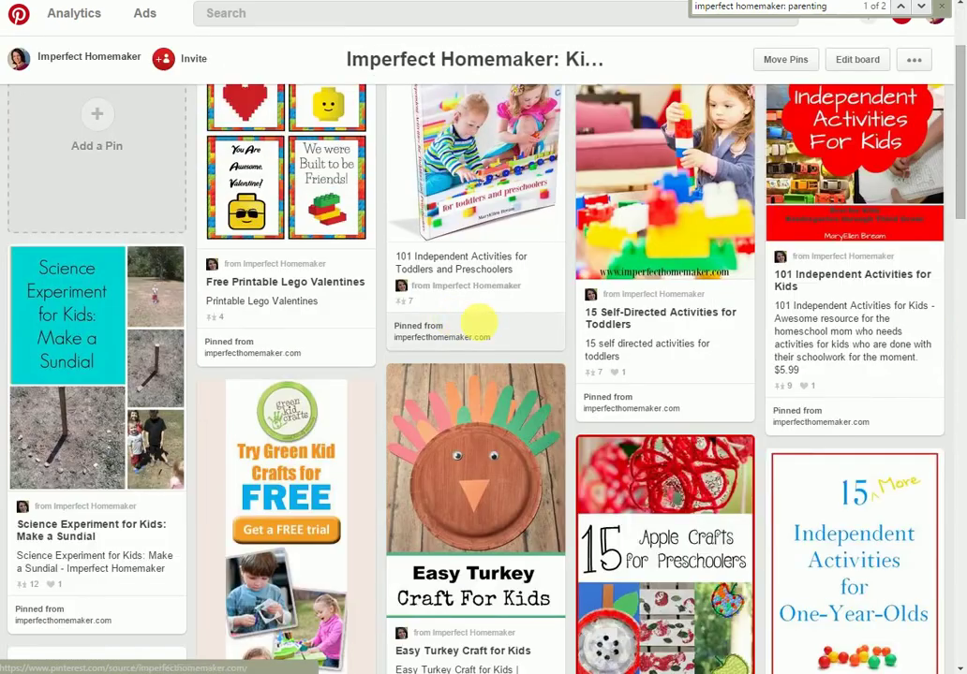
{"action": "scroll", "coordinate": [476, 320], "scroll_direction": "down", "scroll_amount": 4}
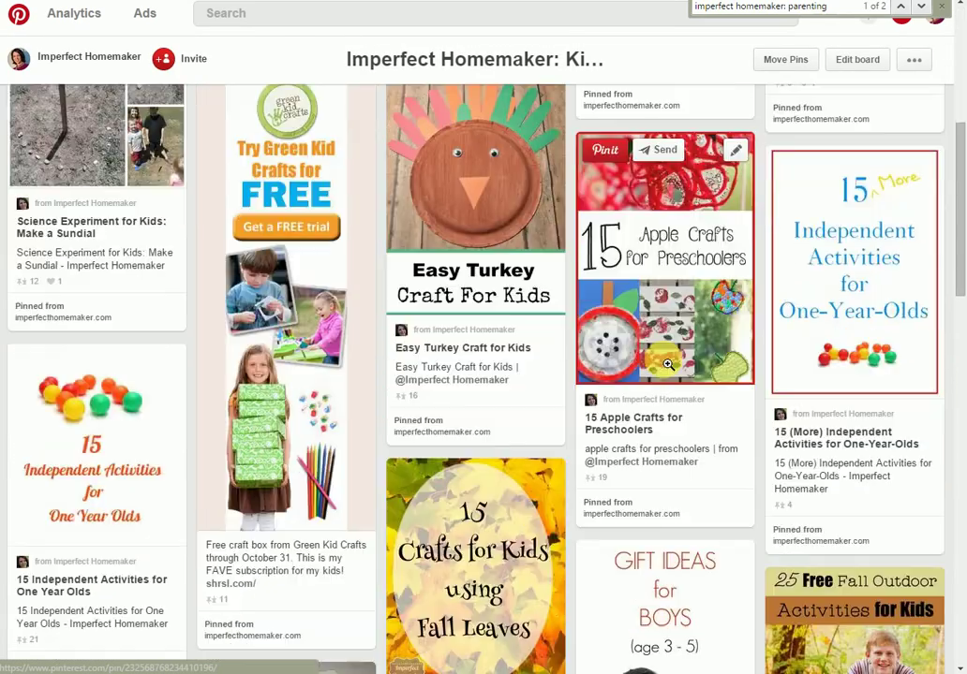
{"action": "scroll", "coordinate": [667, 365], "scroll_direction": "up", "scroll_amount": 6}
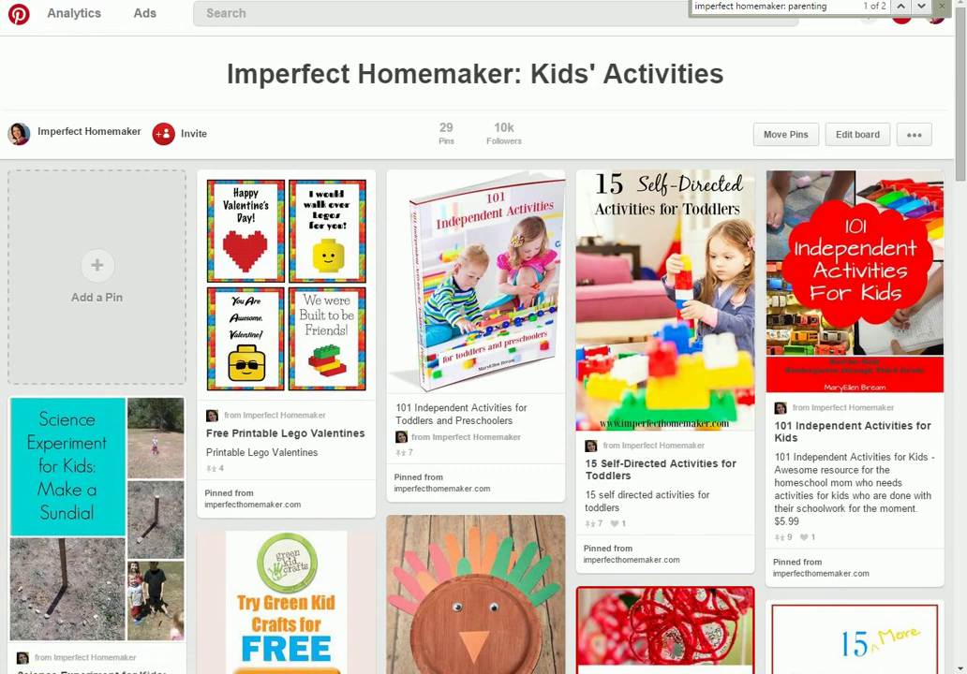
{"action": "key", "text": "alt+Left"}
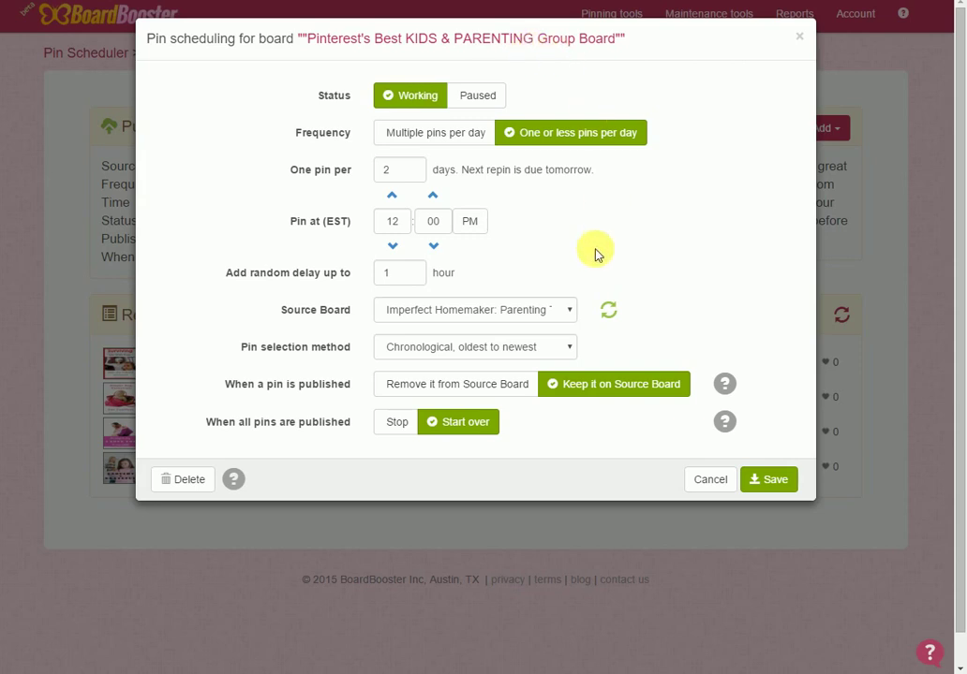
In BoardBooster, try "Imperfect Homemaker: Kids' Activities" as the group board's source board, and check the themed boards on Pinterest
{"action": "left_click", "coordinate": [567, 312]}
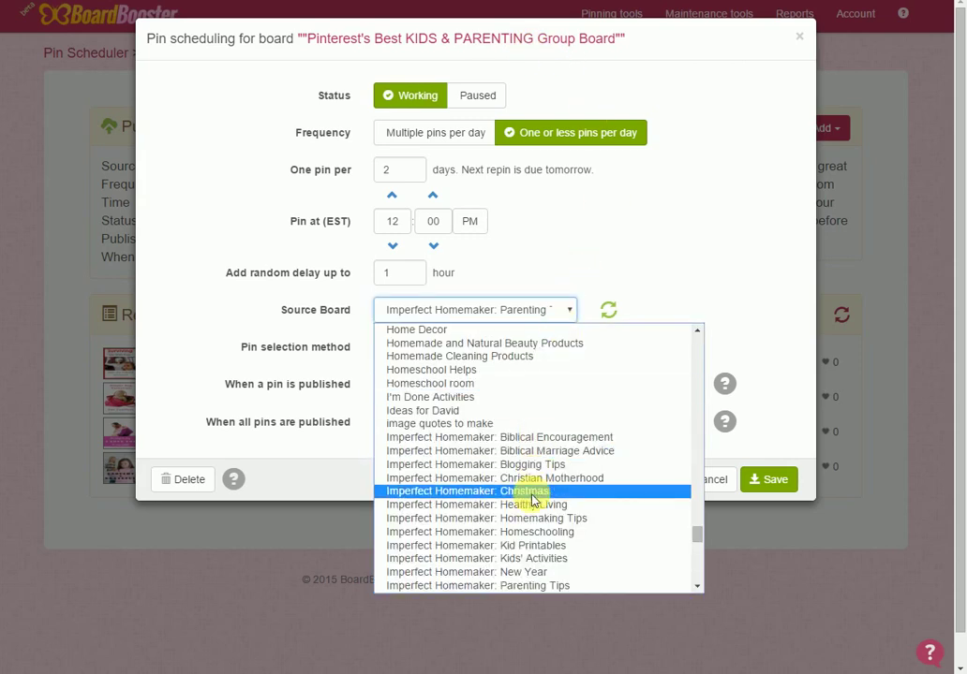
{"action": "left_click", "coordinate": [537, 559]}
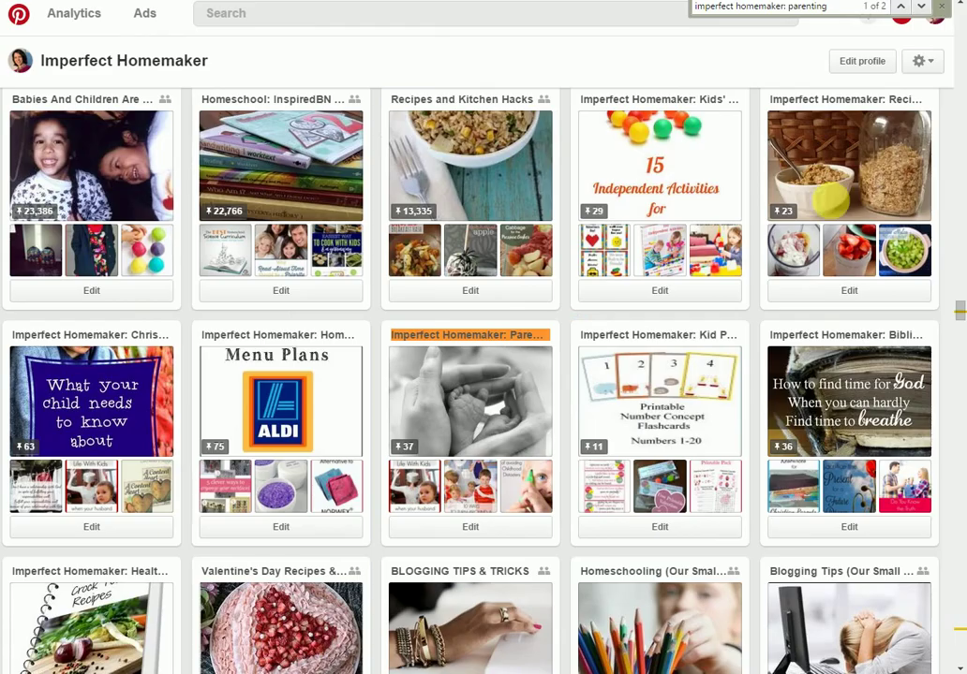
{"action": "scroll", "coordinate": [782, 393], "scroll_direction": "down", "scroll_amount": 1}
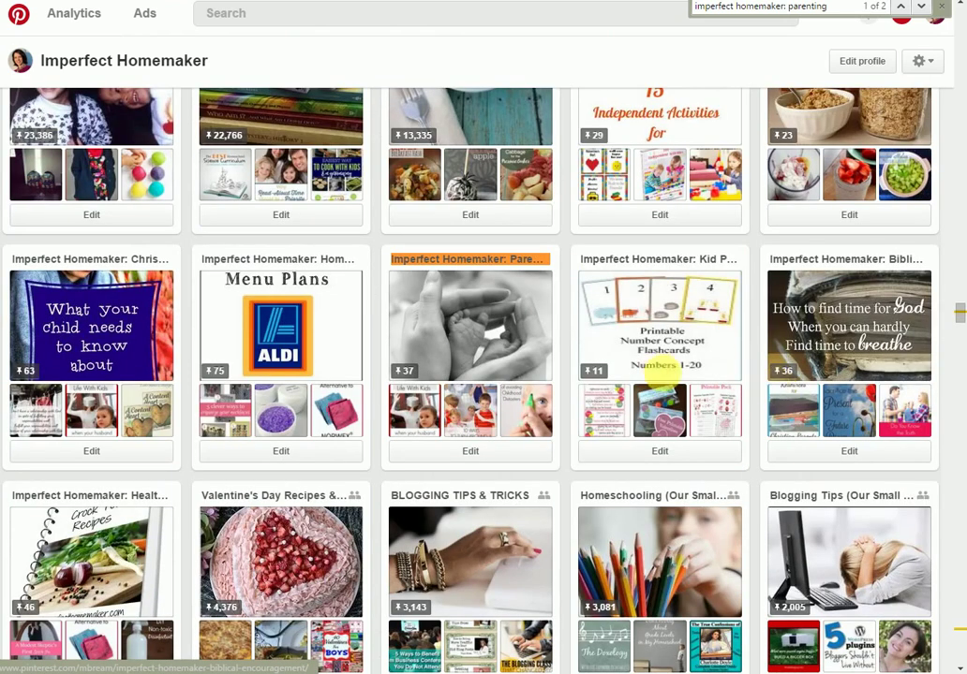
{"action": "scroll", "coordinate": [927, 245], "scroll_direction": "up", "scroll_amount": 1}
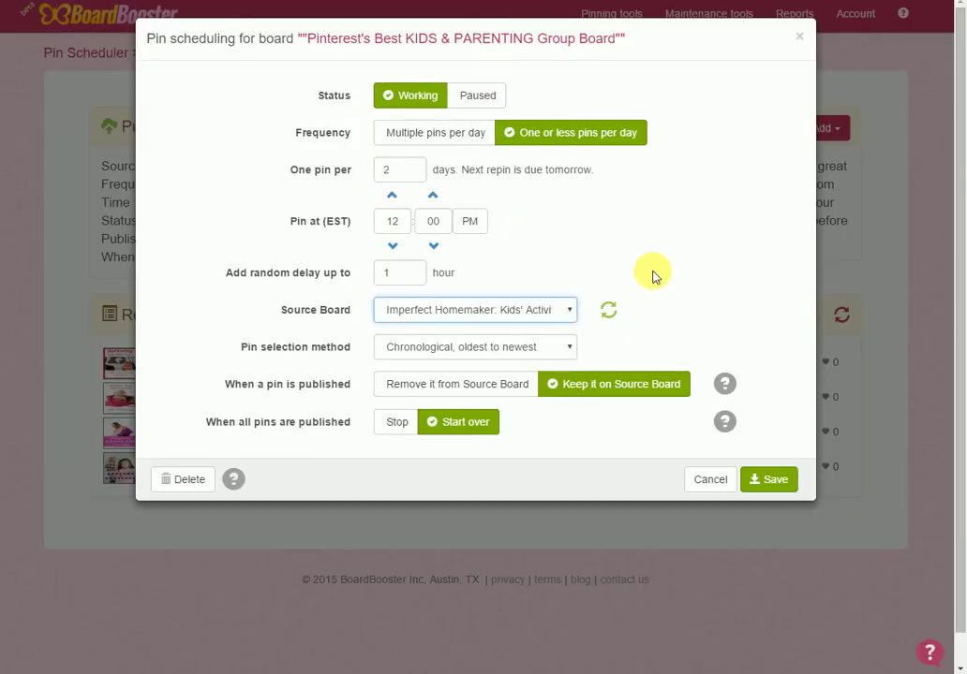
In BoardBooster, set the source board back to "Imperfect Homemaker: Parenting Tips" and close the scheduling settings without saving
{"action": "left_click", "coordinate": [546, 309]}
{"action": "scroll", "coordinate": [548, 529], "scroll_direction": "down", "scroll_amount": 3}
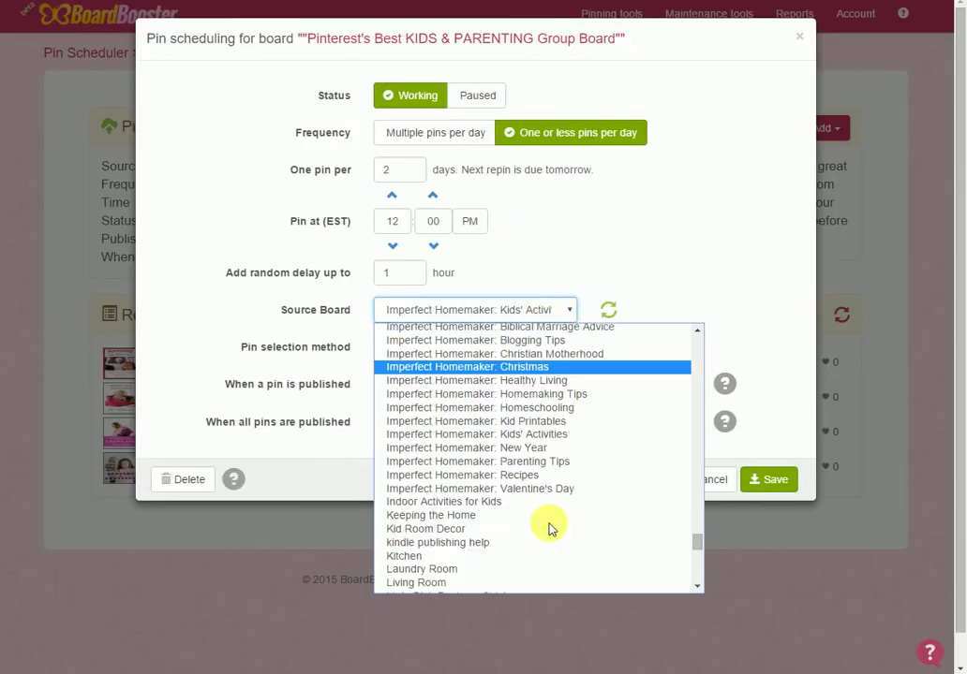
{"action": "left_click", "coordinate": [528, 461]}
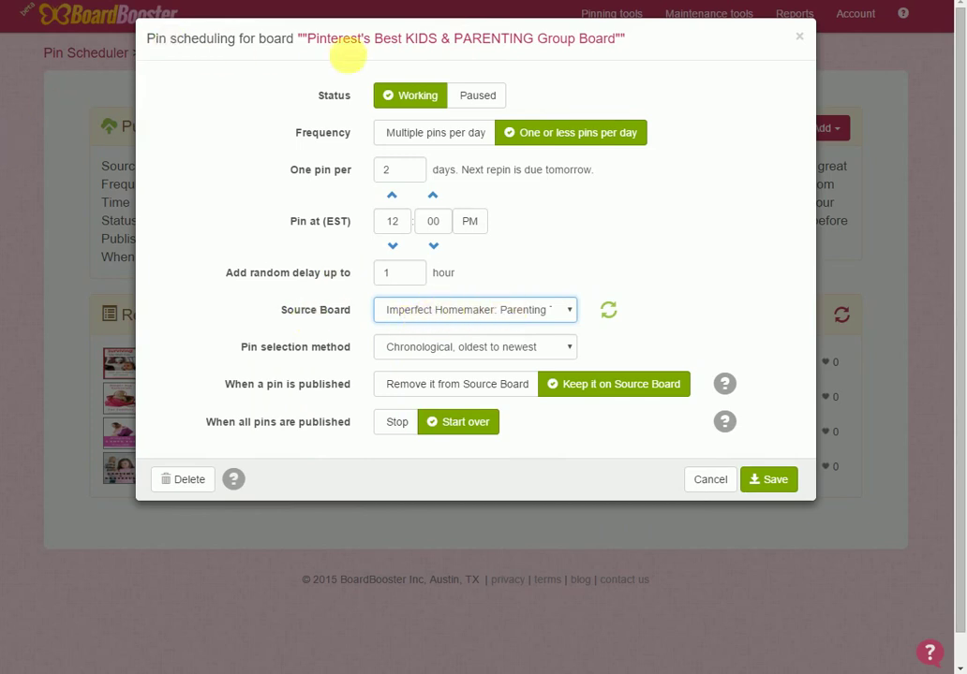
{"action": "left_click", "coordinate": [802, 42]}
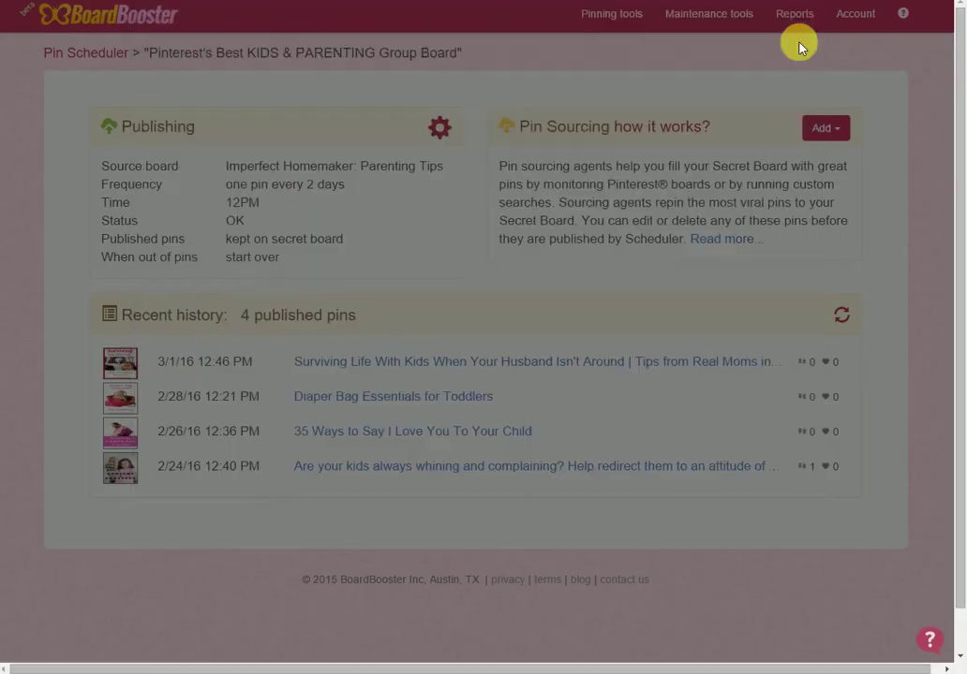
Return to the Scheduler's board list and open the "ALN Food and Recipes" board
{"action": "left_click", "coordinate": [618, 15]}
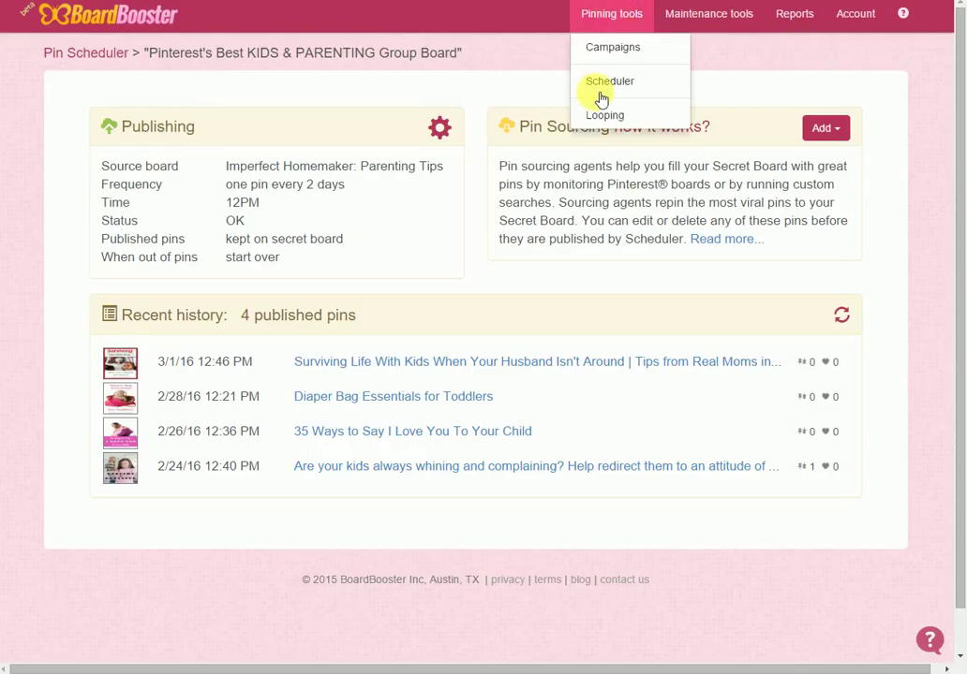
{"action": "left_click", "coordinate": [600, 86]}
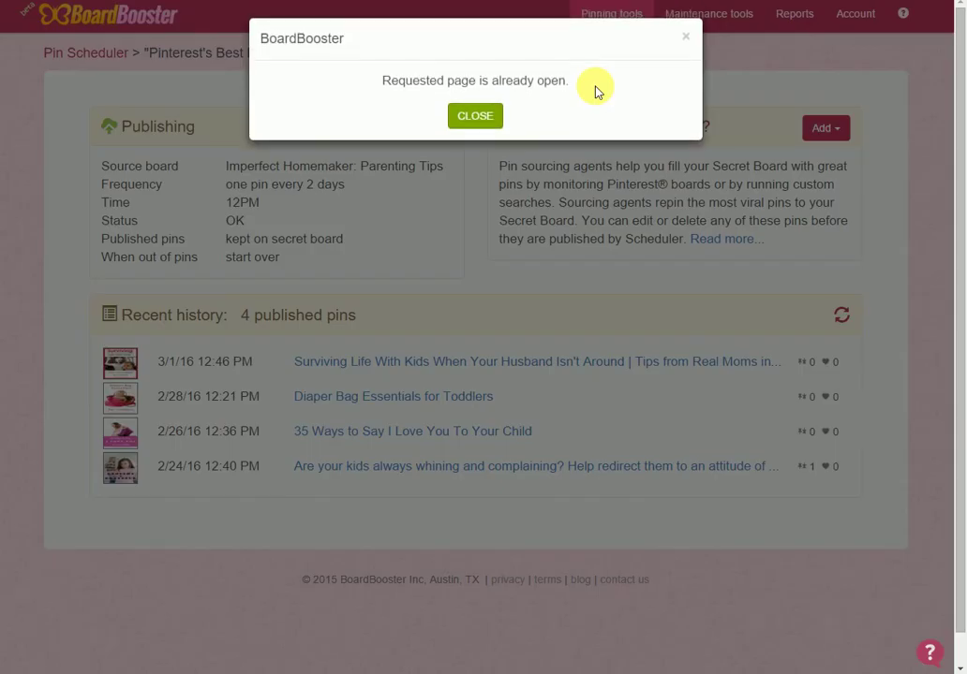
{"action": "left_click", "coordinate": [470, 119]}
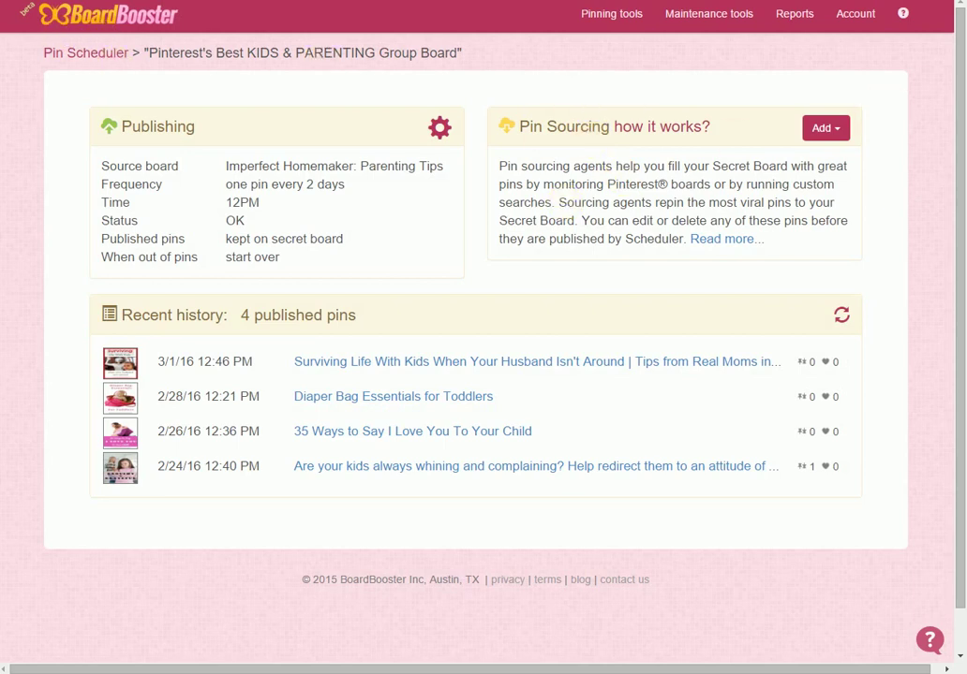
{"action": "scroll", "coordinate": [892, 222], "scroll_direction": "down", "scroll_amount": 1}
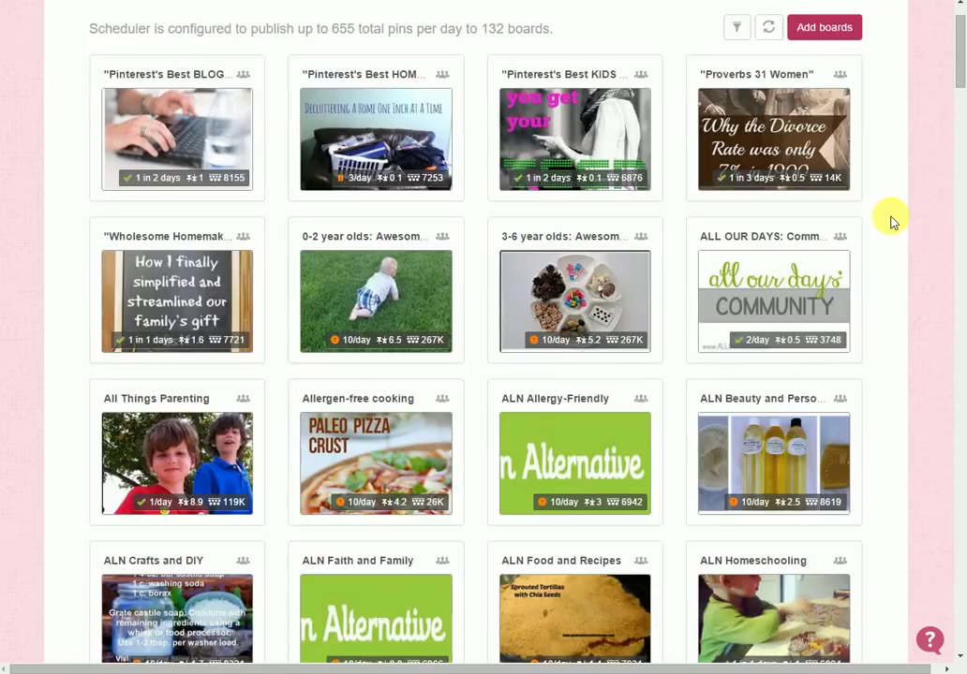
{"action": "scroll", "coordinate": [892, 222], "scroll_direction": "down", "scroll_amount": 1}
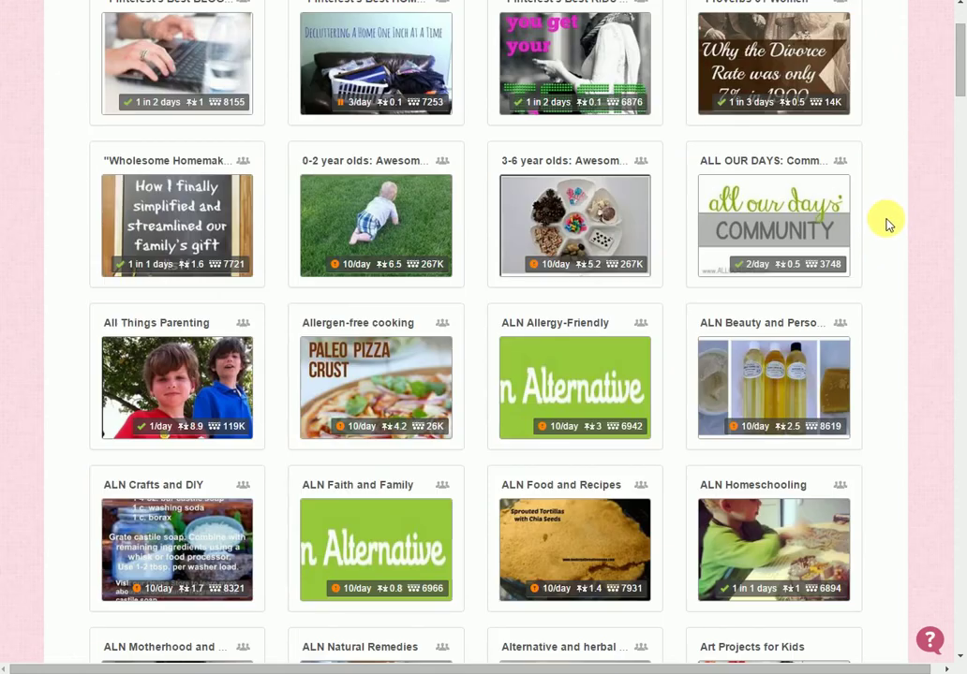
{"action": "scroll", "coordinate": [886, 221], "scroll_direction": "down", "scroll_amount": 2}
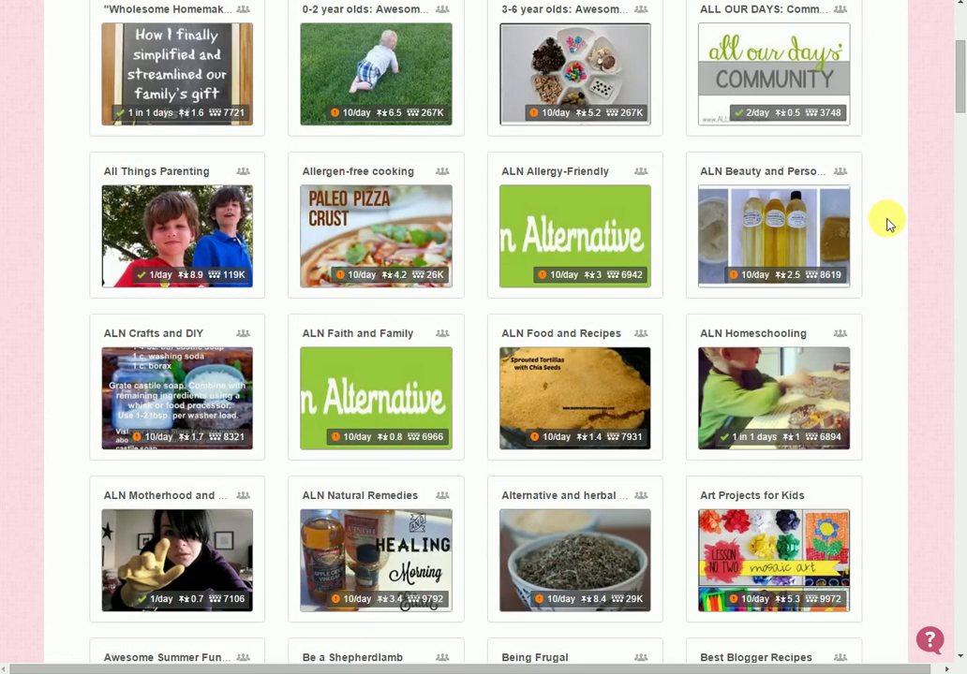
{"action": "scroll", "coordinate": [890, 225], "scroll_direction": "down", "scroll_amount": 1}
{"action": "scroll", "coordinate": [890, 225], "scroll_direction": "down", "scroll_amount": 1}
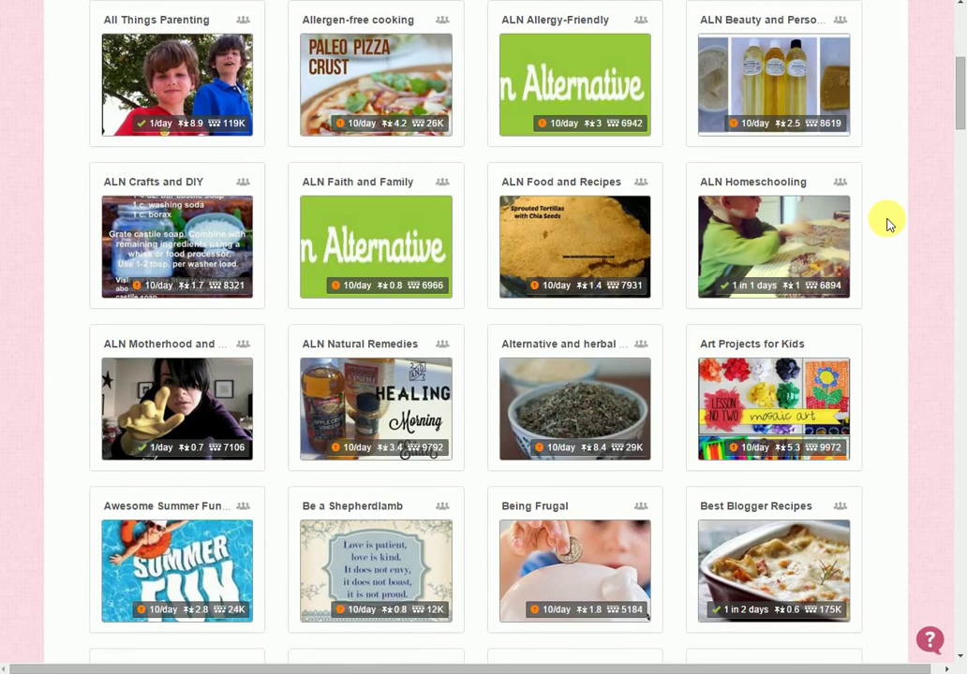
{"action": "left_click", "coordinate": [574, 183]}
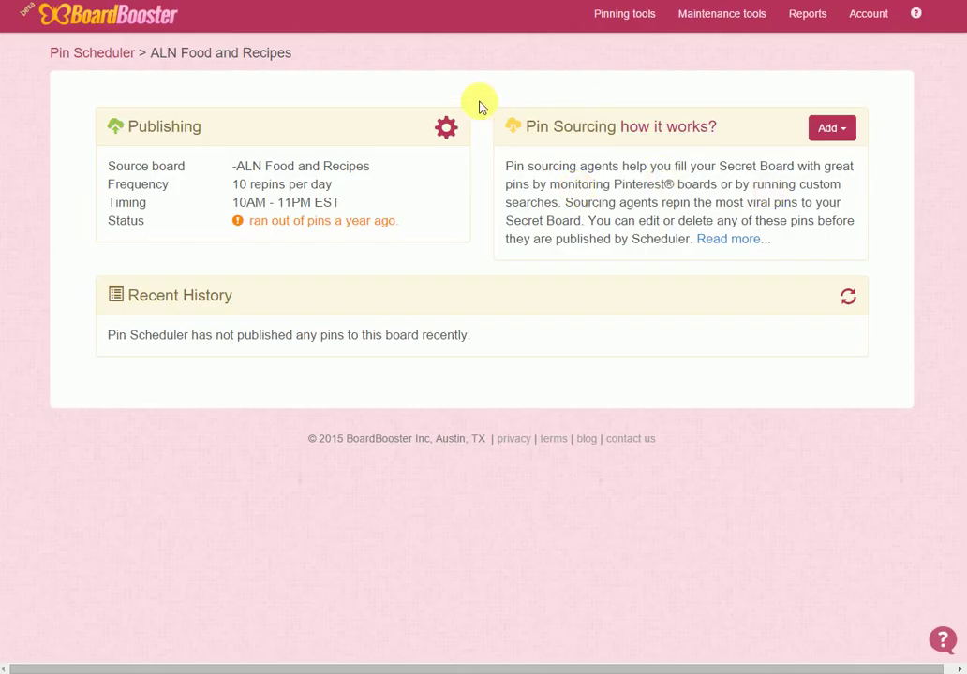
Open the publishing settings of "ALN Food and Recipes" and show its advanced settings
{"action": "left_click", "coordinate": [446, 126]}
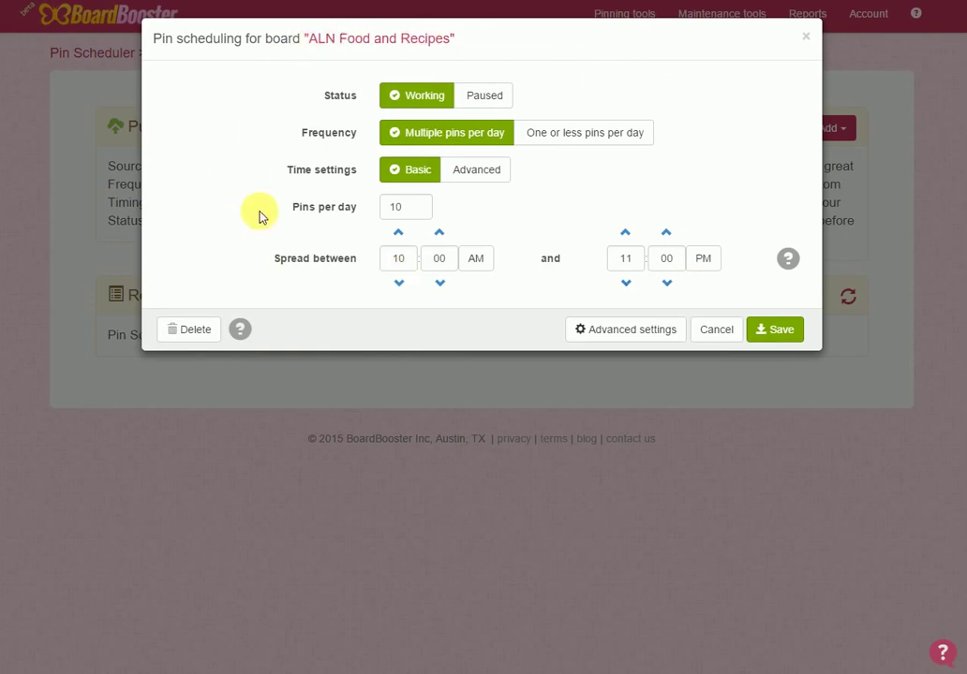
{"action": "left_click", "coordinate": [631, 339]}
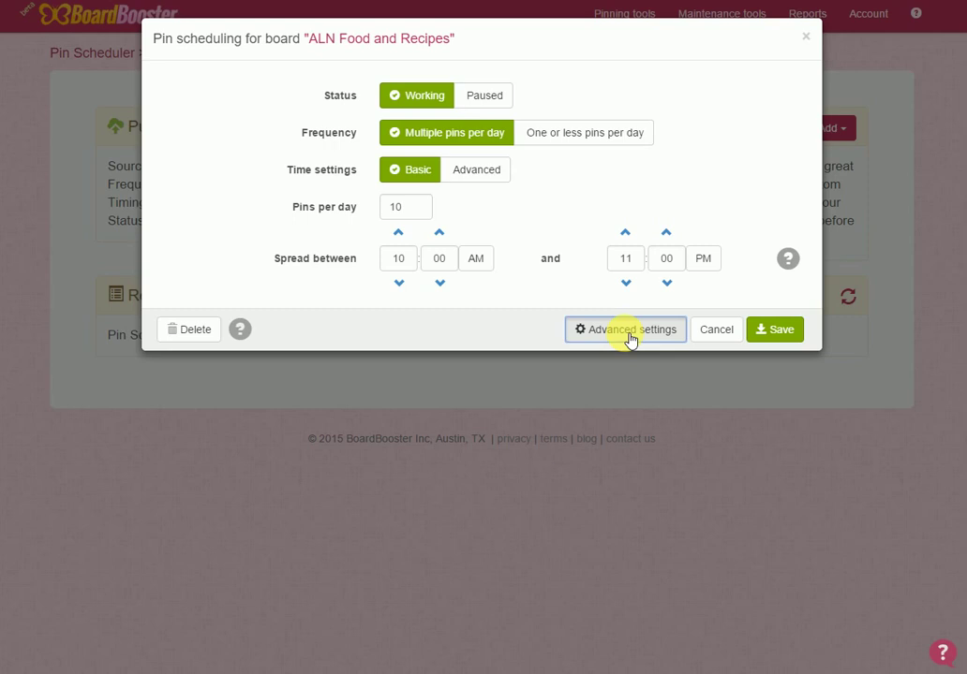
{"action": "left_click", "coordinate": [628, 339]}
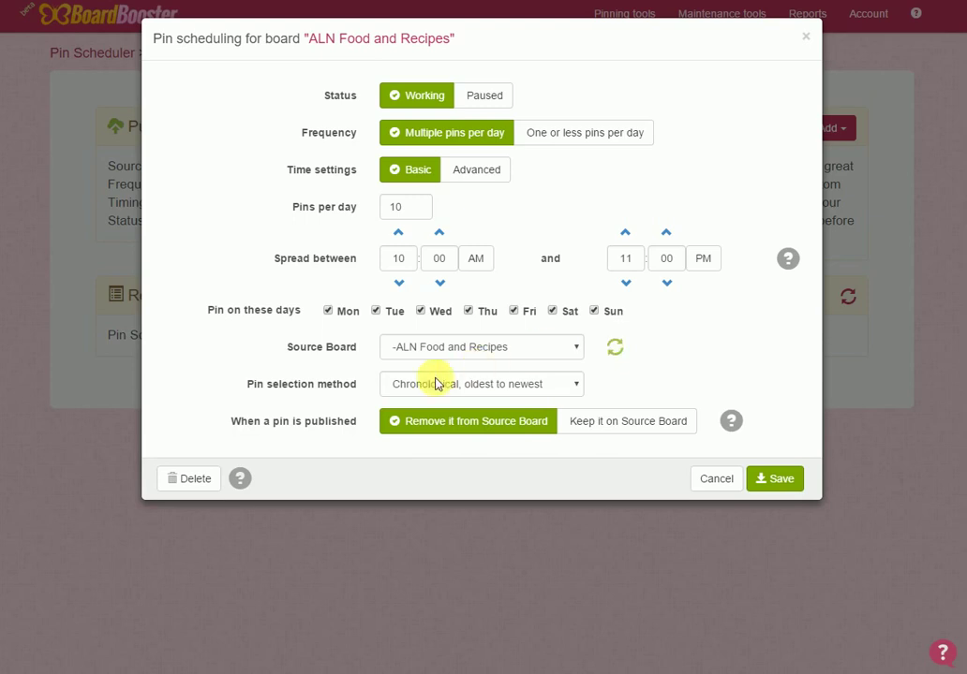
Try "Imperfect Homemaker: Recipes" as the source board for "ALN Food and Recipes", and close the settings without saving
{"action": "left_click", "coordinate": [390, 348]}
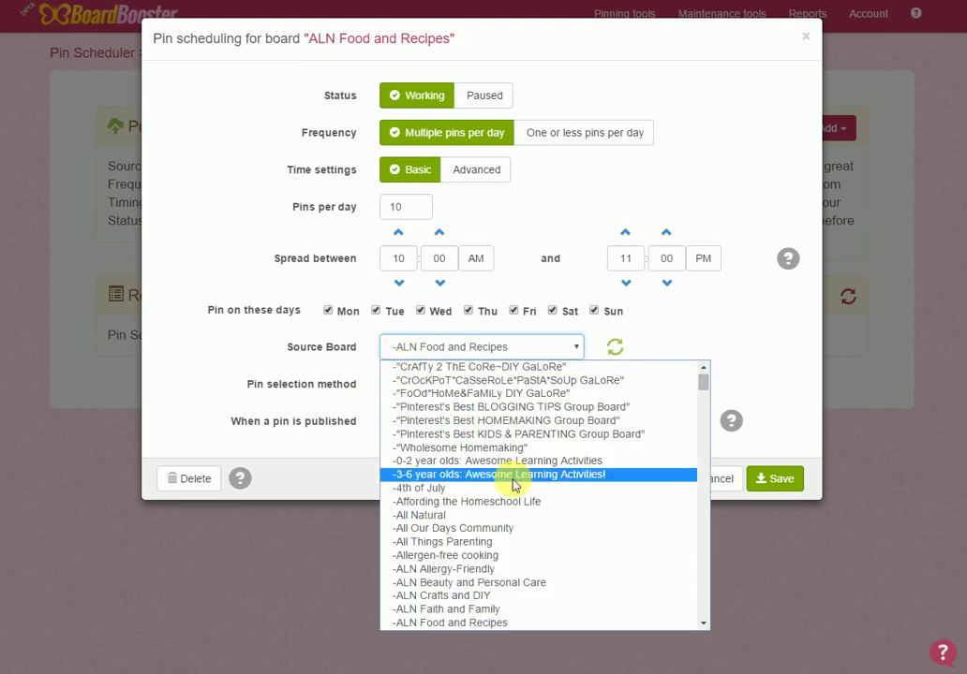
{"action": "scroll", "coordinate": [513, 487], "scroll_direction": "down", "scroll_amount": 20}
{"action": "scroll", "coordinate": [513, 494], "scroll_direction": "down", "scroll_amount": 20}
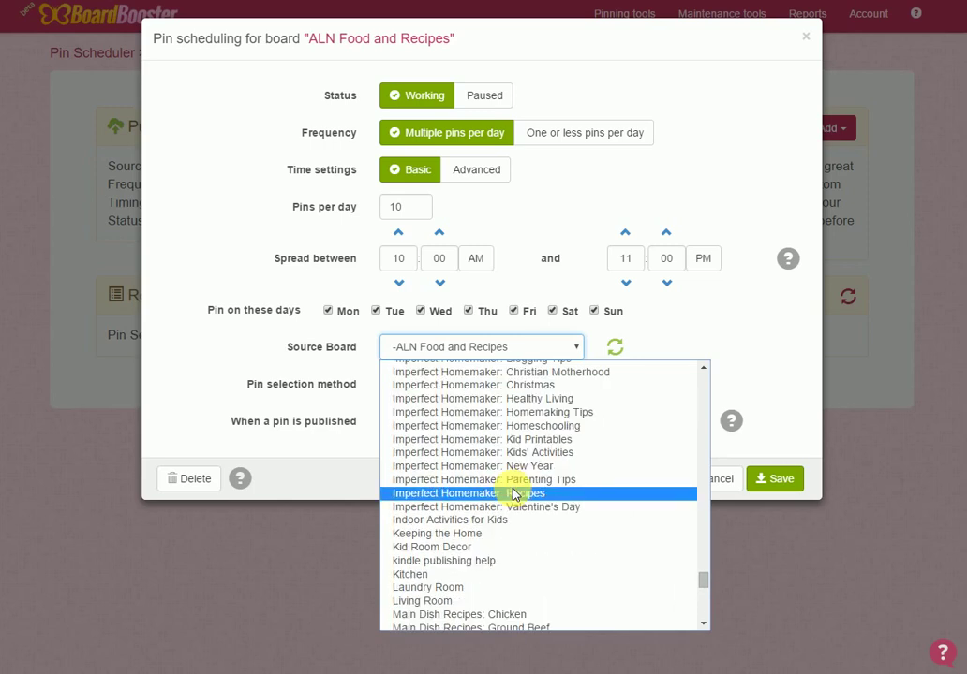
{"action": "left_click", "coordinate": [513, 493]}
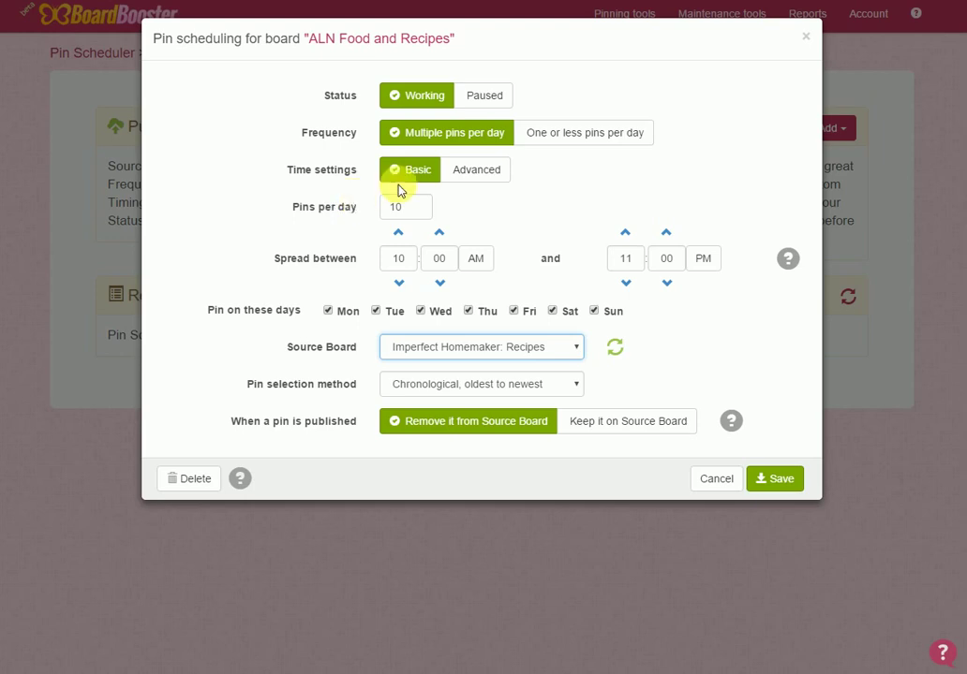
{"action": "left_click", "coordinate": [807, 38]}
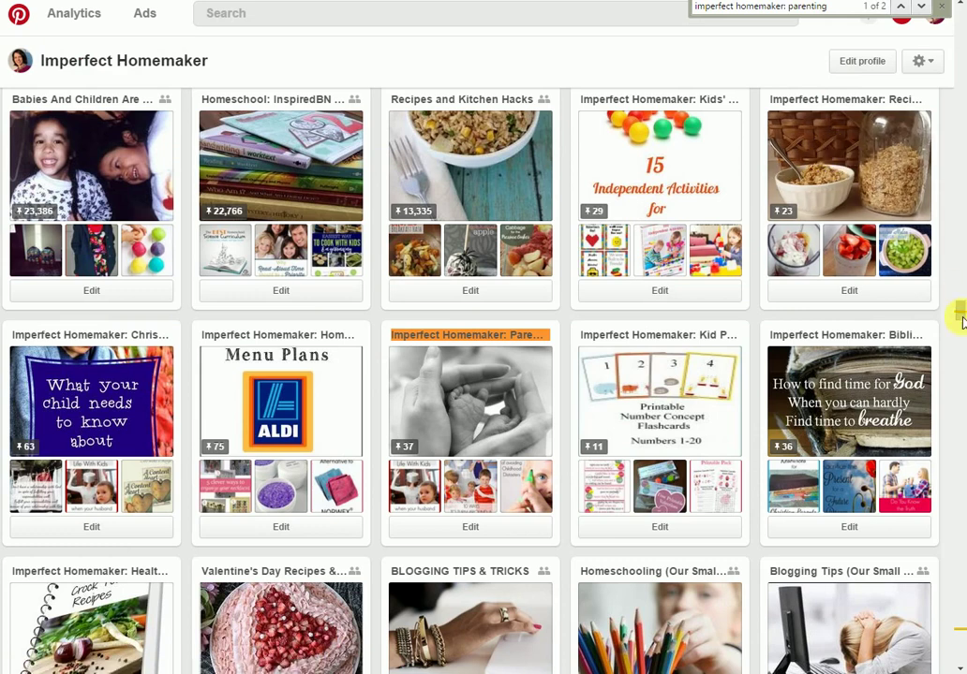
On the Pinterest profile, open the "Best of Imperfect Homemaker: Christian Homemaking" board and view its first pins
{"action": "left_click_drag", "start_coordinate": [957, 309], "coordinate": [947, 279]}
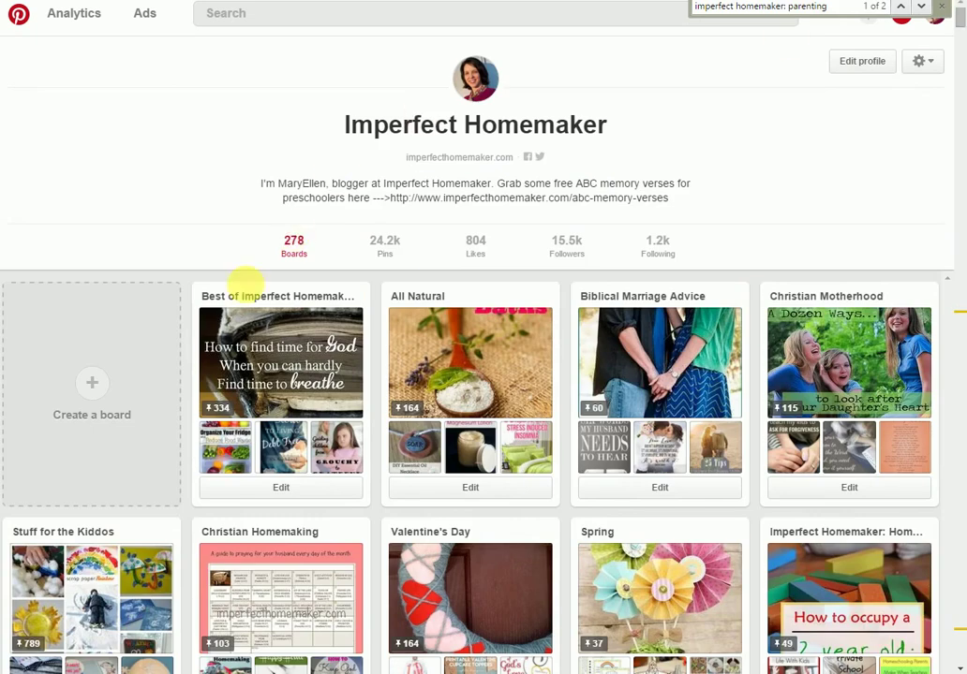
{"action": "left_click", "coordinate": [261, 342]}
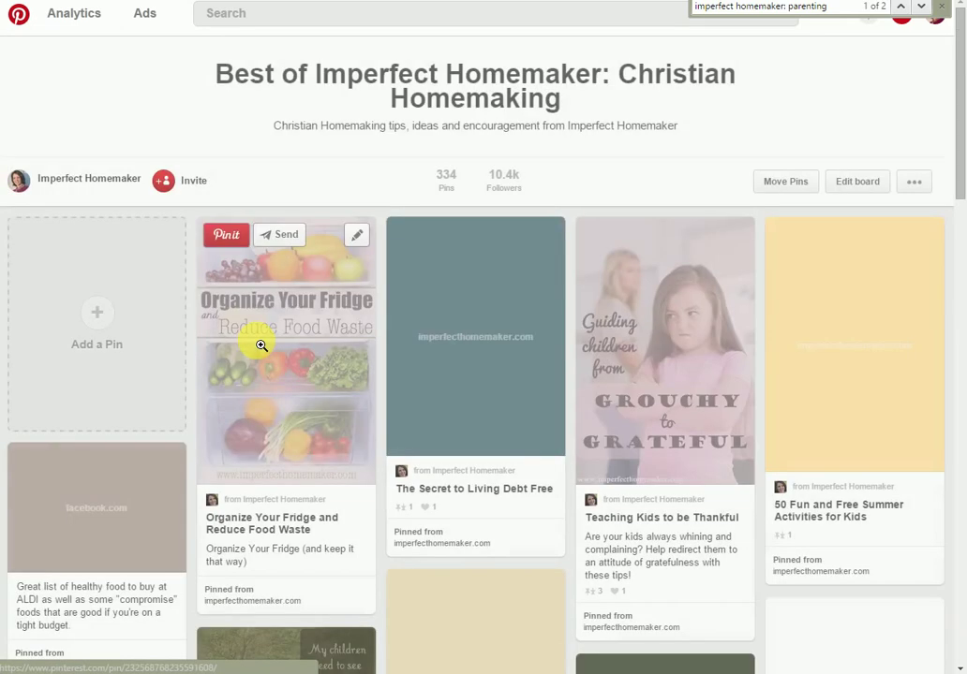
{"action": "scroll", "coordinate": [754, 262], "scroll_direction": "down", "scroll_amount": 1}
{"action": "scroll", "coordinate": [754, 262], "scroll_direction": "down", "scroll_amount": 5}
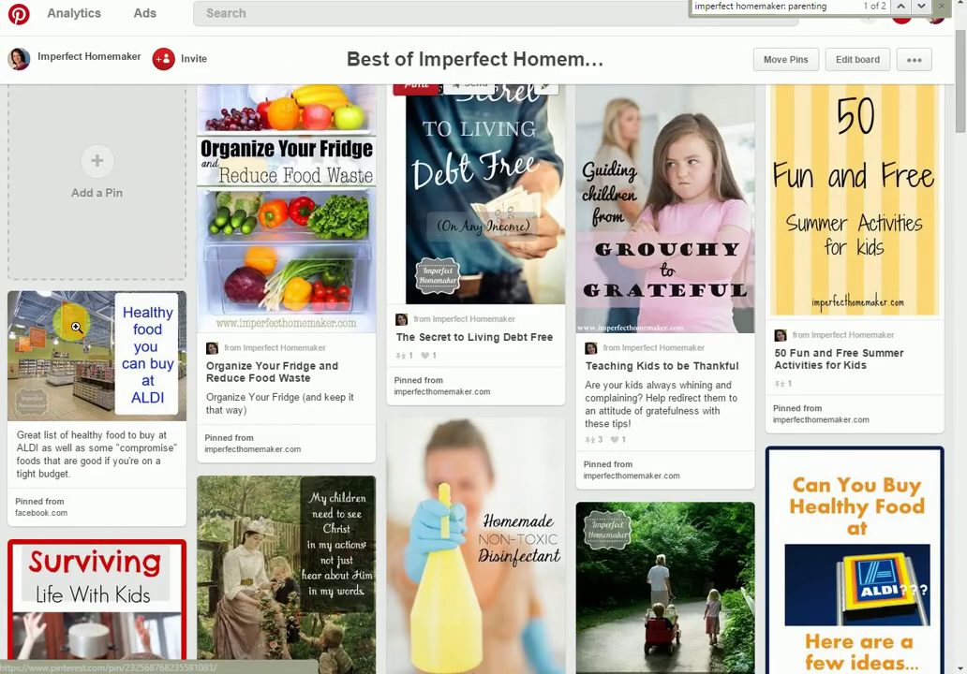
{"action": "scroll", "coordinate": [668, 385], "scroll_direction": "up", "scroll_amount": 6}
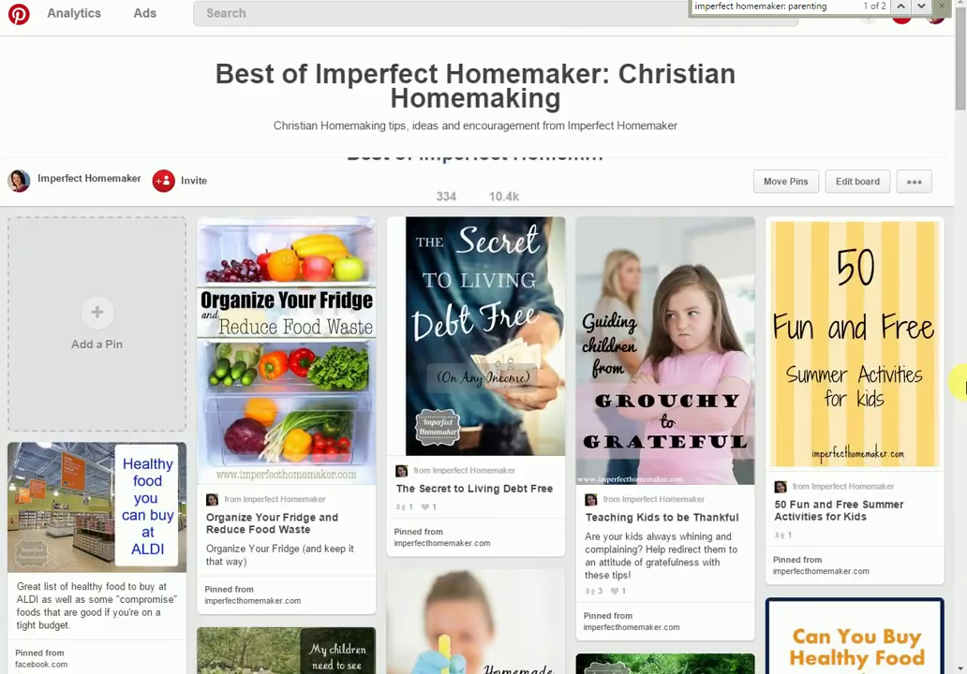
Look through the pins further down the board to examine the range of blog topics, and return towards its beginning
{"action": "scroll", "coordinate": [960, 382], "scroll_direction": "down", "scroll_amount": 1}
{"action": "scroll", "coordinate": [960, 383], "scroll_direction": "down", "scroll_amount": 7}
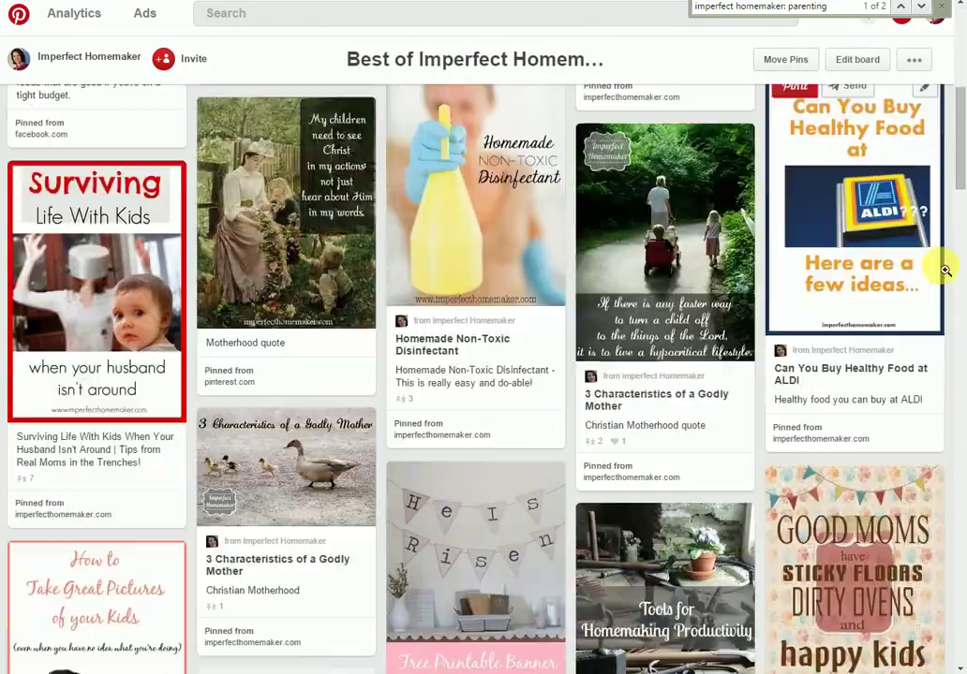
{"action": "scroll", "coordinate": [941, 273], "scroll_direction": "down", "scroll_amount": 4}
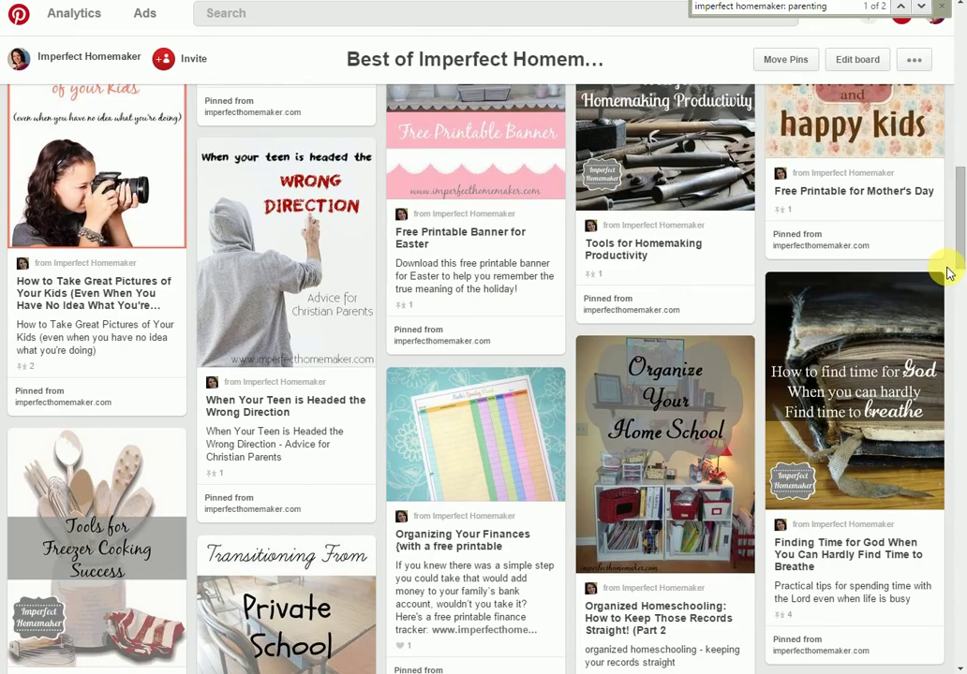
{"action": "scroll", "coordinate": [946, 271], "scroll_direction": "down", "scroll_amount": 3}
{"action": "scroll", "coordinate": [949, 274], "scroll_direction": "down", "scroll_amount": 2}
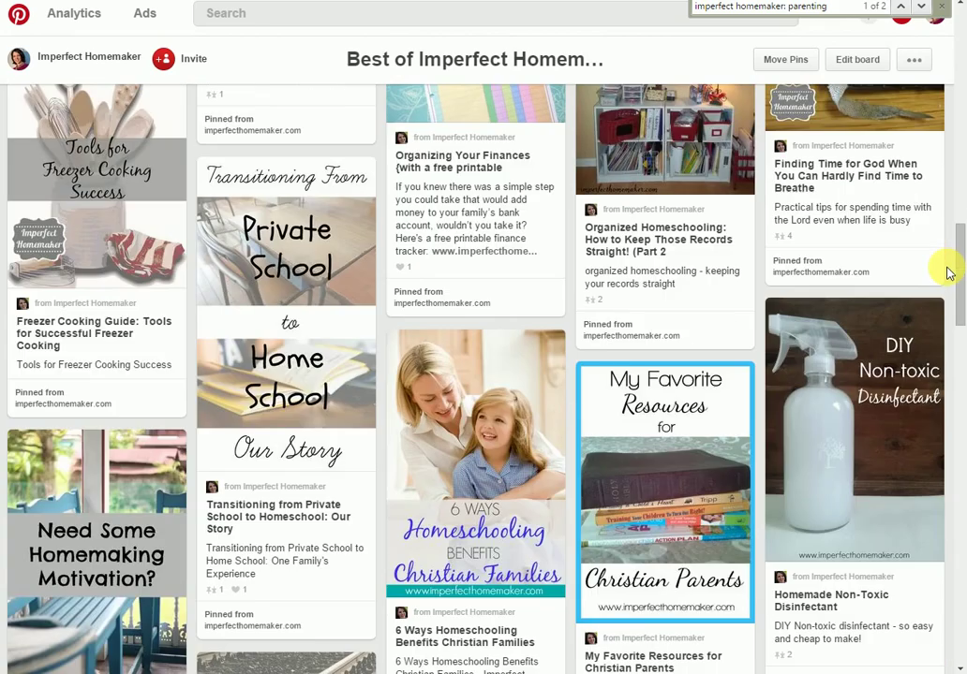
{"action": "scroll", "coordinate": [949, 278], "scroll_direction": "down", "scroll_amount": 3}
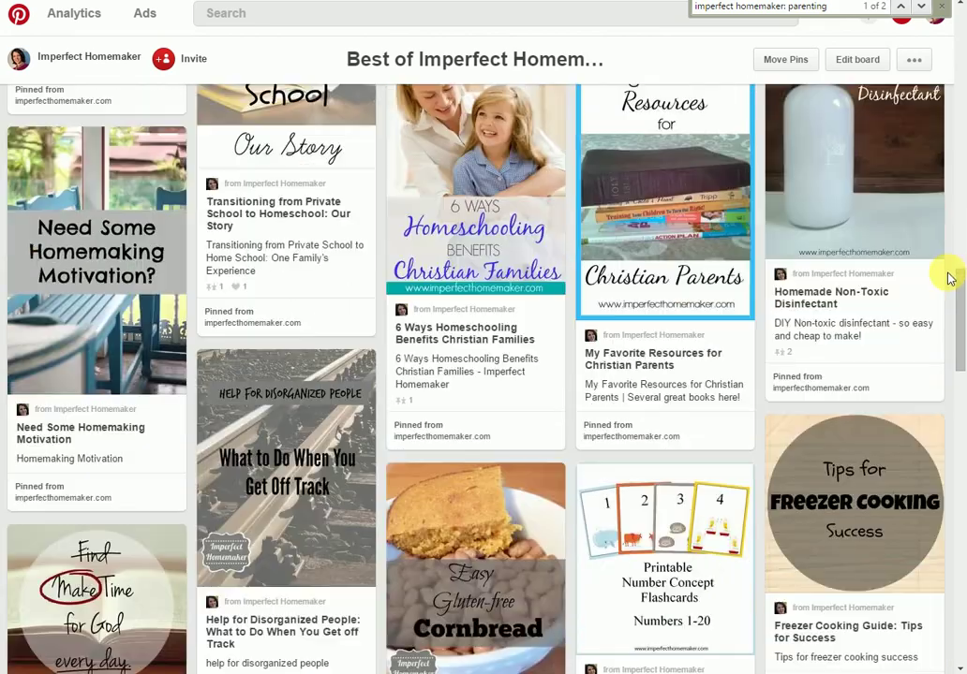
{"action": "scroll", "coordinate": [951, 278], "scroll_direction": "down", "scroll_amount": 2}
{"action": "scroll", "coordinate": [951, 279], "scroll_direction": "down", "scroll_amount": 1}
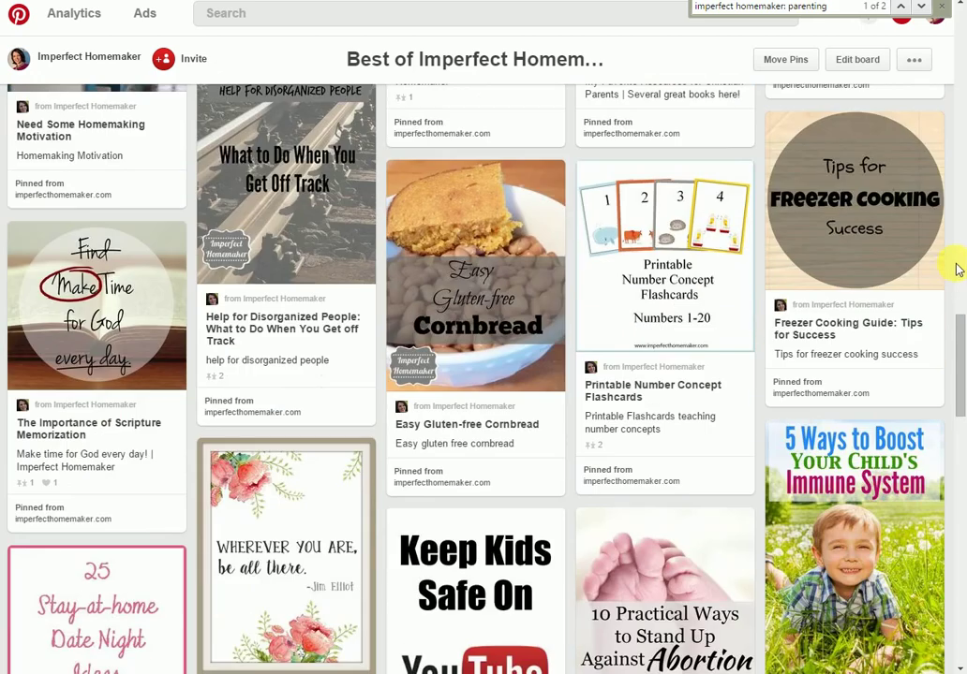
{"action": "scroll", "coordinate": [955, 272], "scroll_direction": "down", "scroll_amount": 2}
{"action": "scroll", "coordinate": [960, 271], "scroll_direction": "up", "scroll_amount": 1}
{"action": "scroll", "coordinate": [960, 272], "scroll_direction": "up", "scroll_amount": 1}
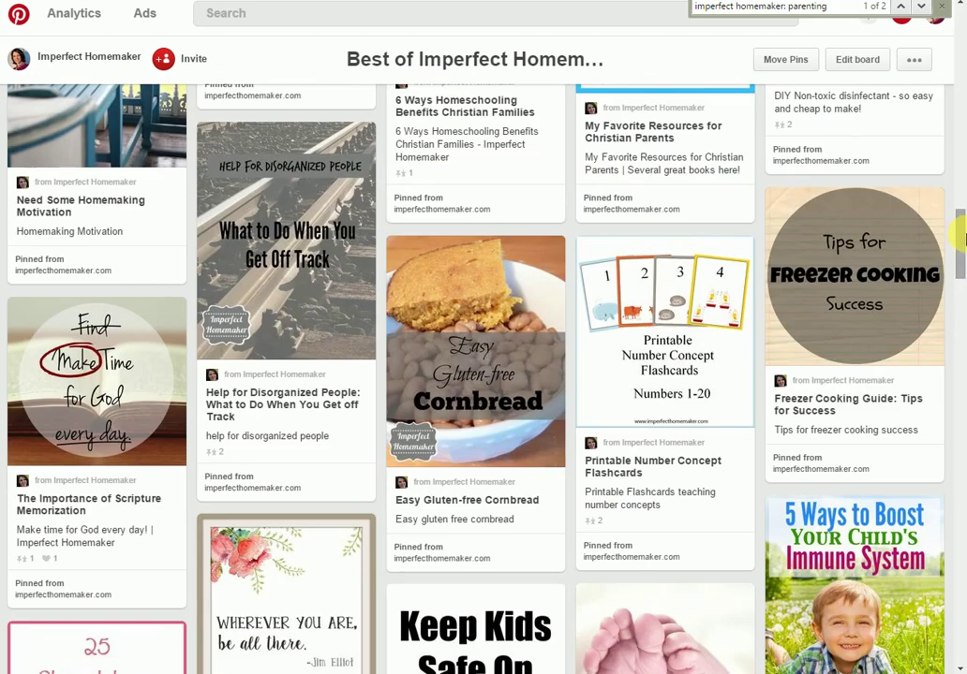
{"action": "left_click_drag", "start_coordinate": [960, 239], "coordinate": [960, 19]}
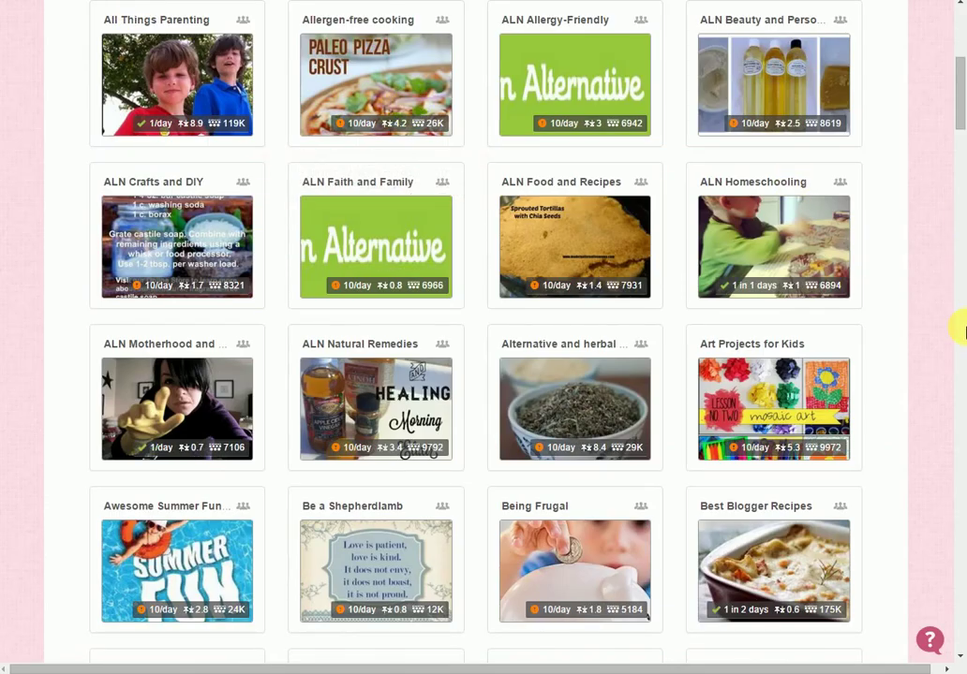
In BoardBooster's Scheduler, look over the list of boards, including the scheduling summary of the "Being Frugal" group board
{"action": "scroll", "coordinate": [960, 332], "scroll_direction": "down", "scroll_amount": 1}
{"action": "scroll", "coordinate": [960, 332], "scroll_direction": "down", "scroll_amount": 2}
{"action": "mouse_move", "coordinate": [511, 280]}
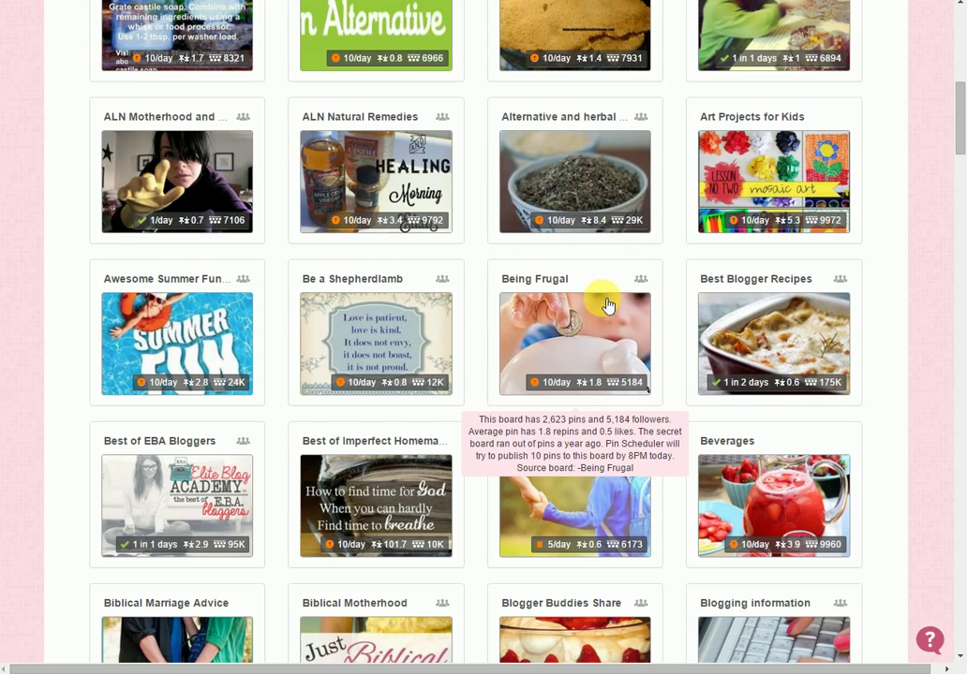
{"action": "scroll", "coordinate": [607, 305], "scroll_direction": "down", "scroll_amount": 2}
{"action": "scroll", "coordinate": [607, 305], "scroll_direction": "up", "scroll_amount": 2}
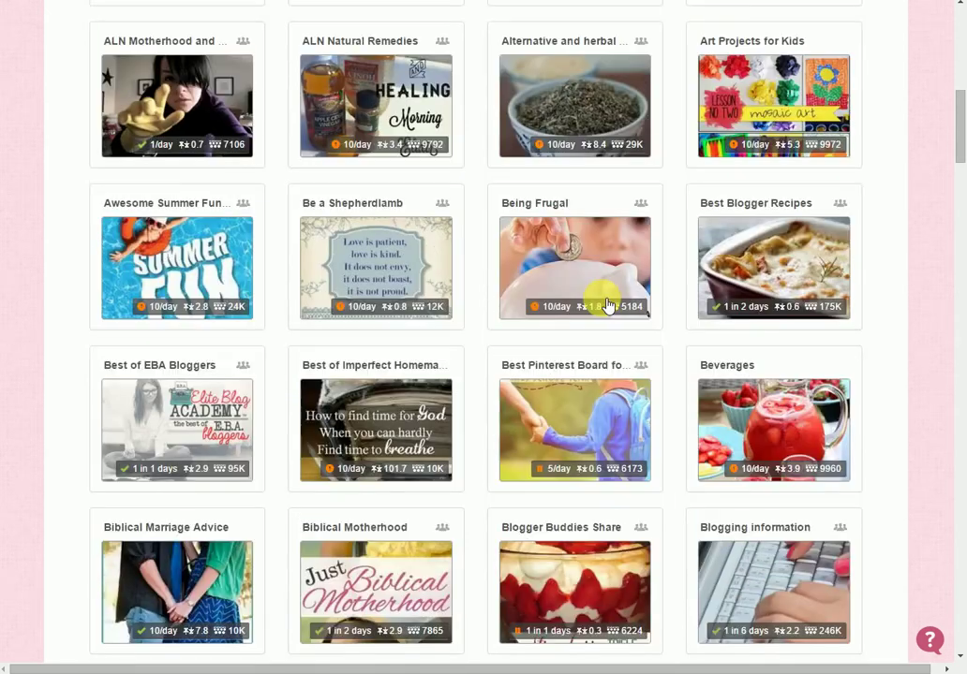
{"action": "scroll", "coordinate": [607, 305], "scroll_direction": "down", "scroll_amount": 2}
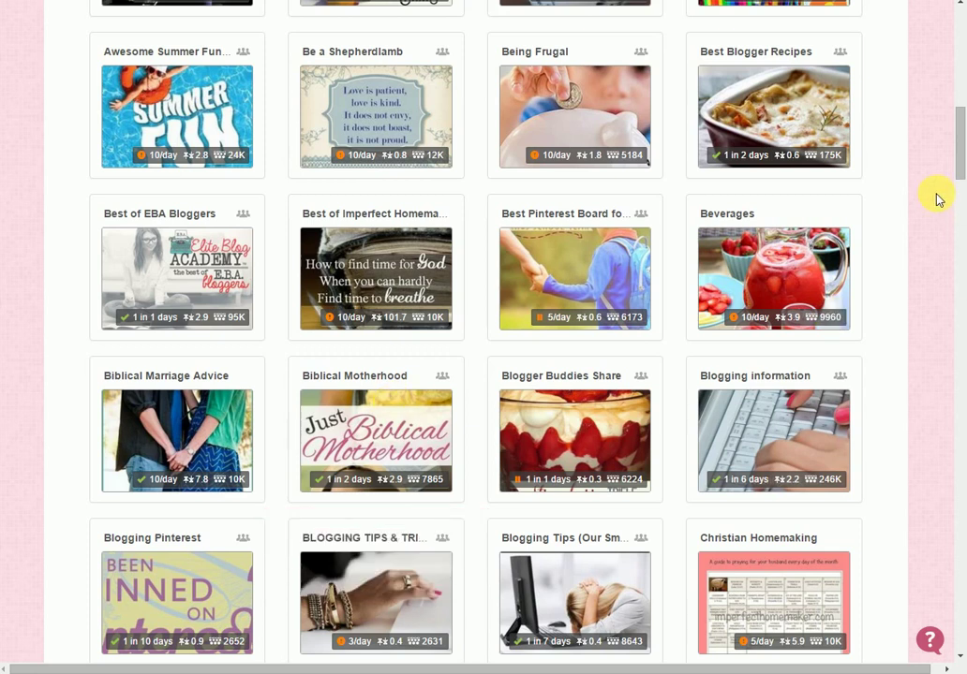
{"action": "scroll", "coordinate": [960, 156], "scroll_direction": "up", "scroll_amount": 1}
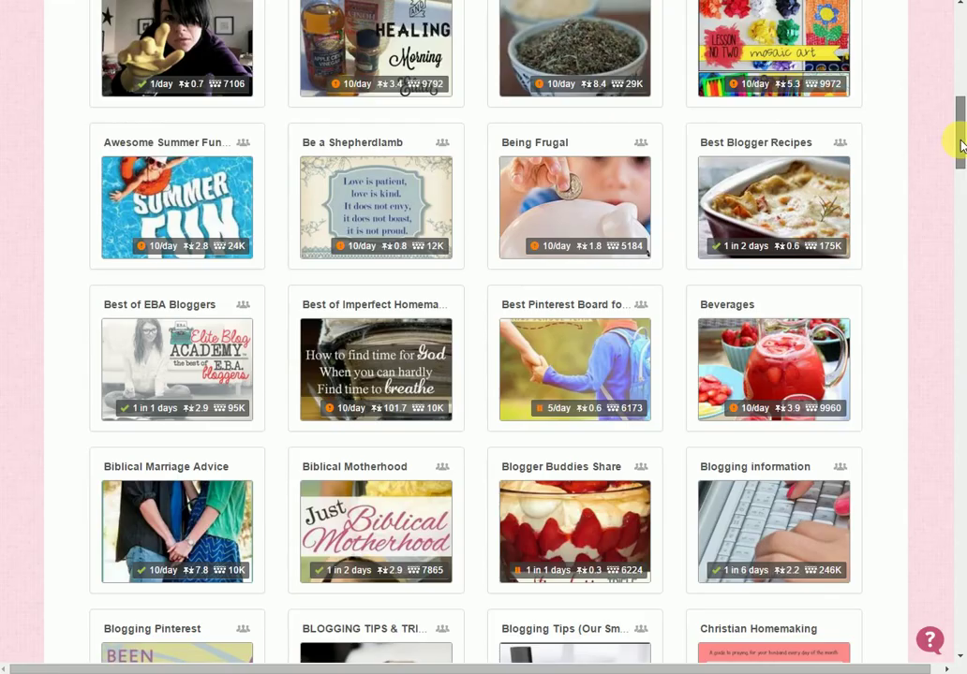
{"action": "scroll", "coordinate": [904, 248], "scroll_direction": "up", "scroll_amount": 3}
{"action": "scroll", "coordinate": [904, 248], "scroll_direction": "up", "scroll_amount": 6}
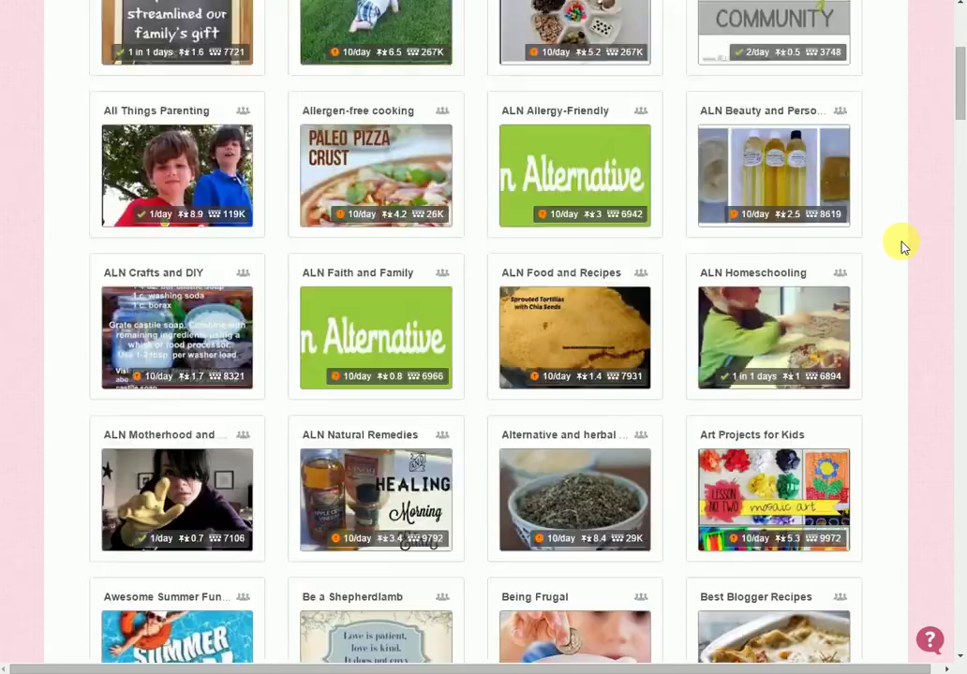